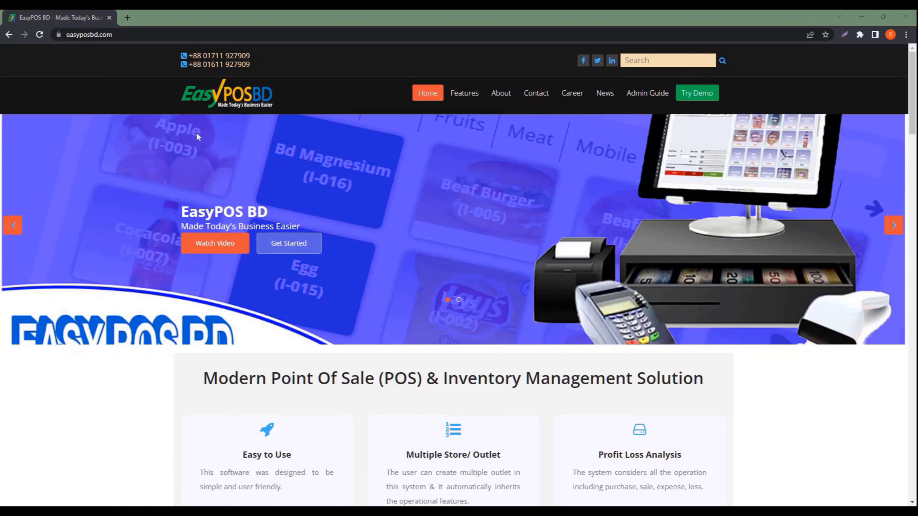
Load demo.easyposbd.com/authentication/index in Chrome, correcting the mistyped abc subdomain to demo
{"action": "left_click", "coordinate": [121, 35]}
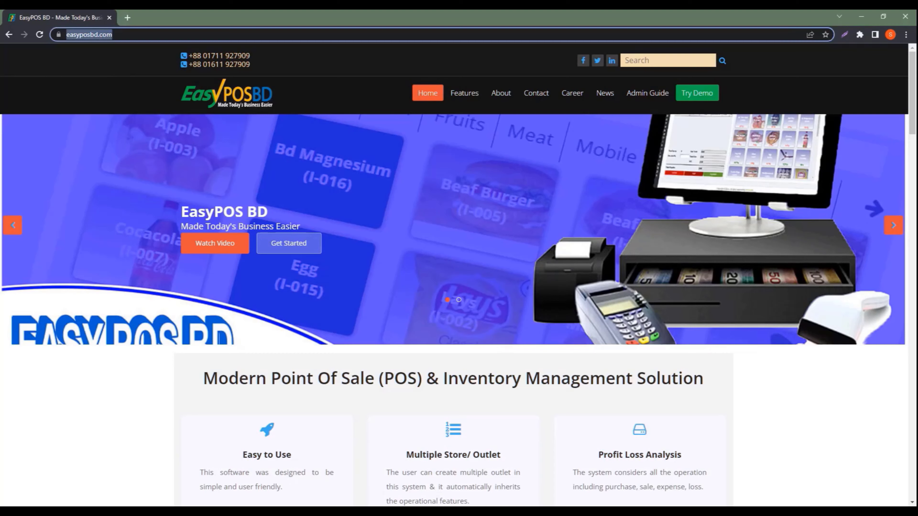
{"action": "key", "text": "BackSpace"}
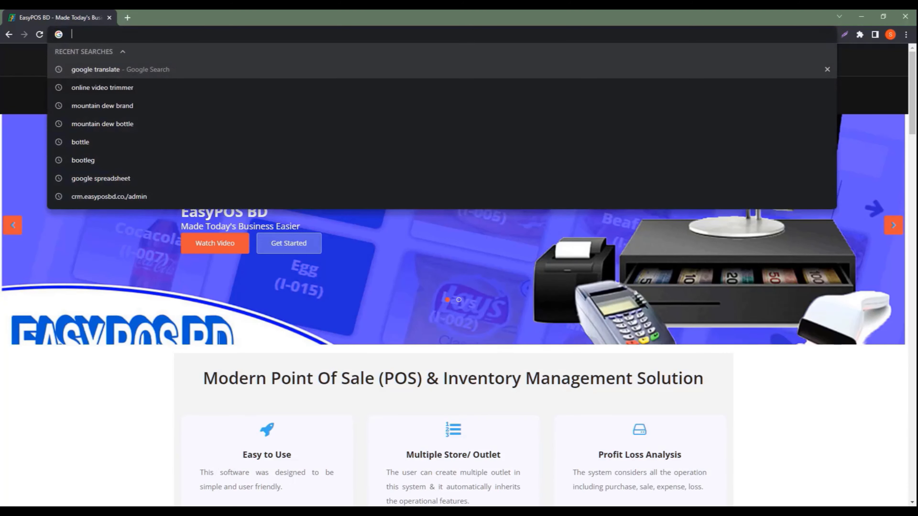
{"action": "type", "text": "abc"}
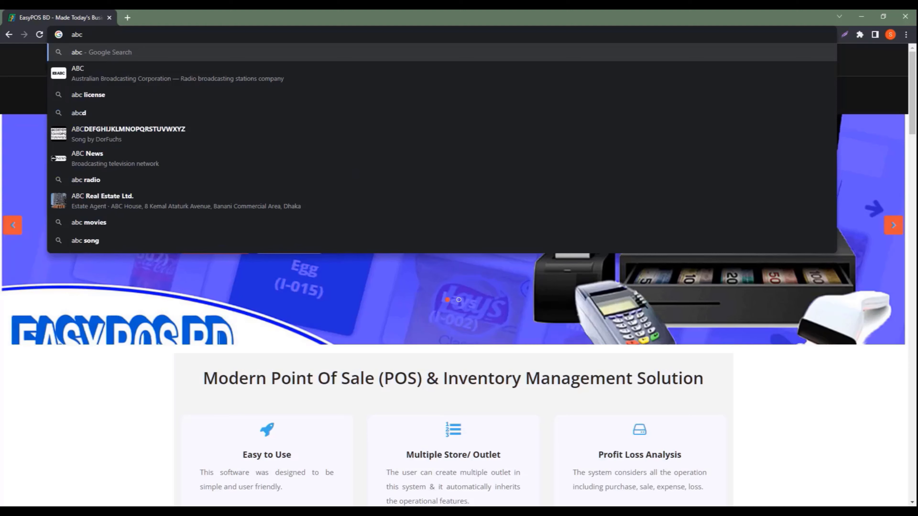
{"action": "type", "text": ".easypo"}
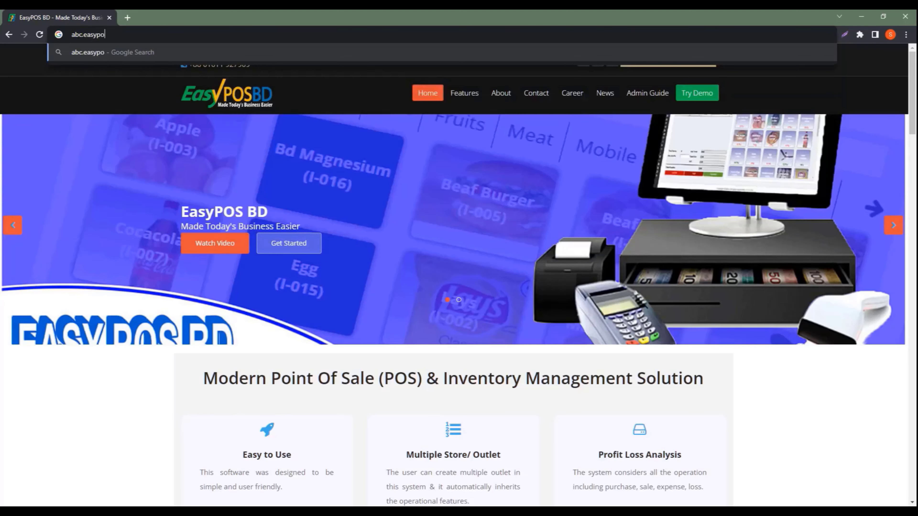
{"action": "type", "text": "sbd.com"}
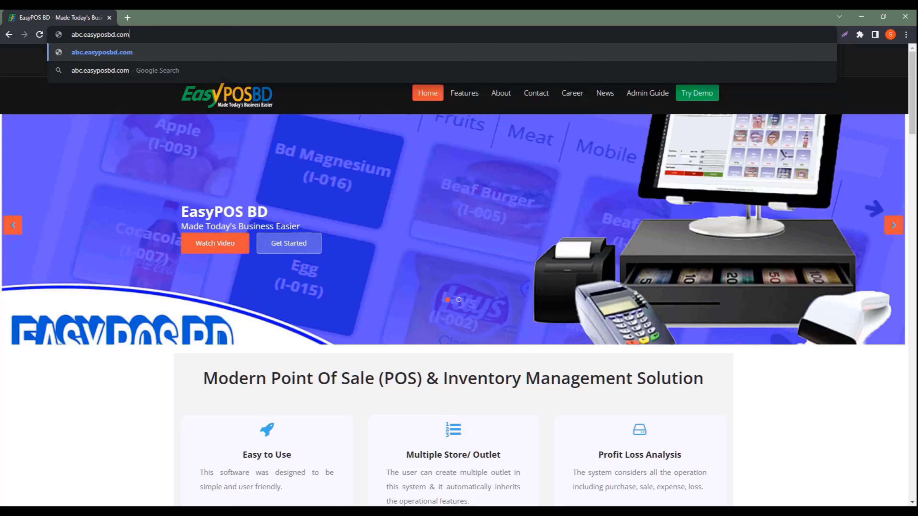
{"action": "type", "text": "/authenti"}
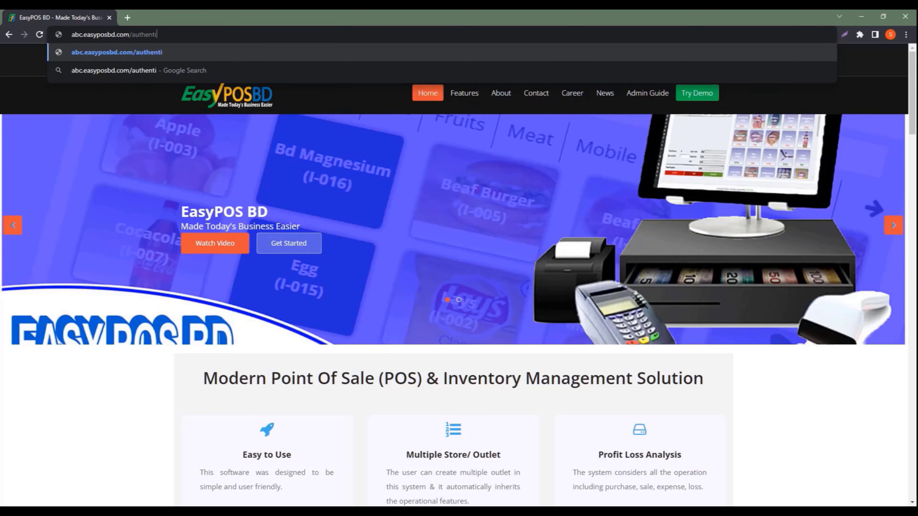
{"action": "type", "text": "cation/index"}
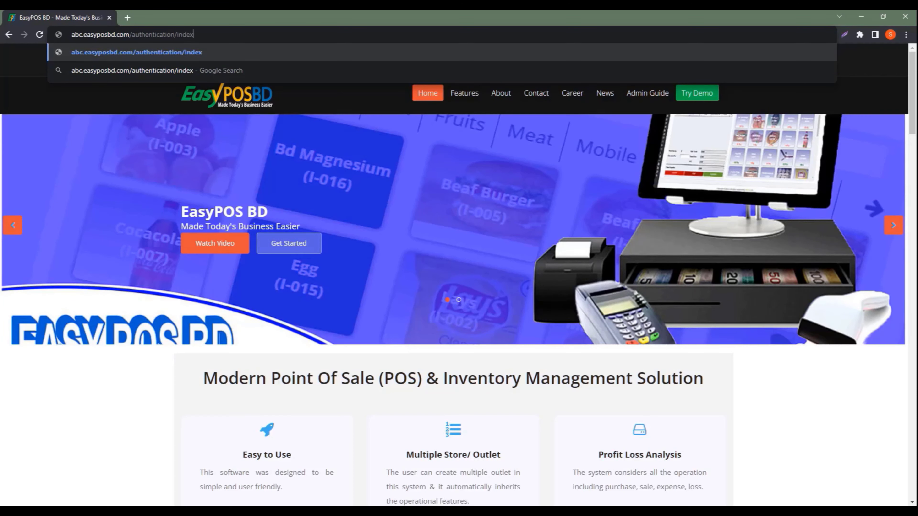
{"action": "triple_click", "coordinate": [78, 34]}
{"action": "left_click", "coordinate": [84, 35]}
{"action": "key", "text": "BackSpace"}
{"action": "key", "text": "BackSpace"}
{"action": "key", "text": "BackSpace"}
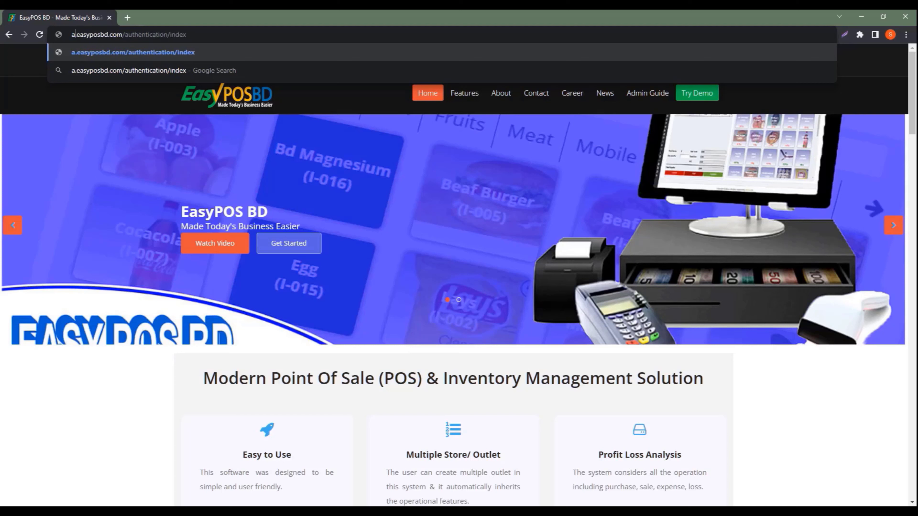
{"action": "type", "text": "demo"}
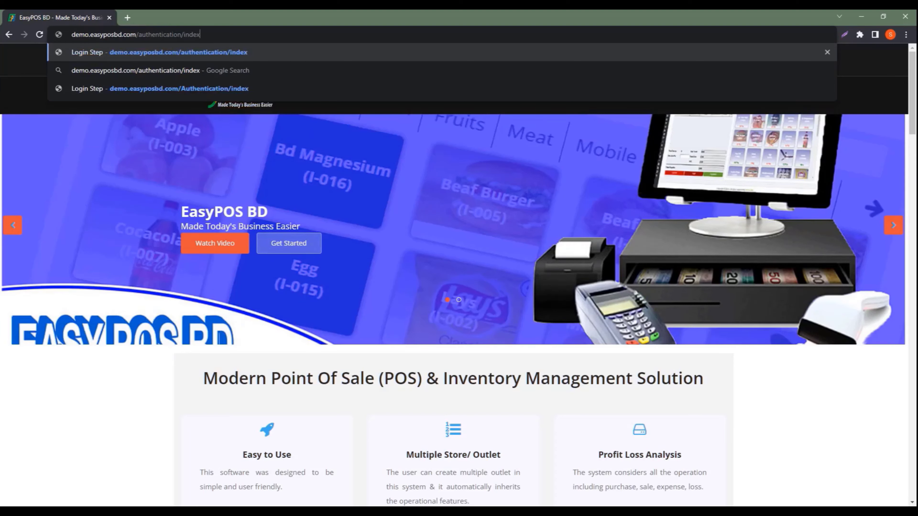
{"action": "key", "text": "Return"}
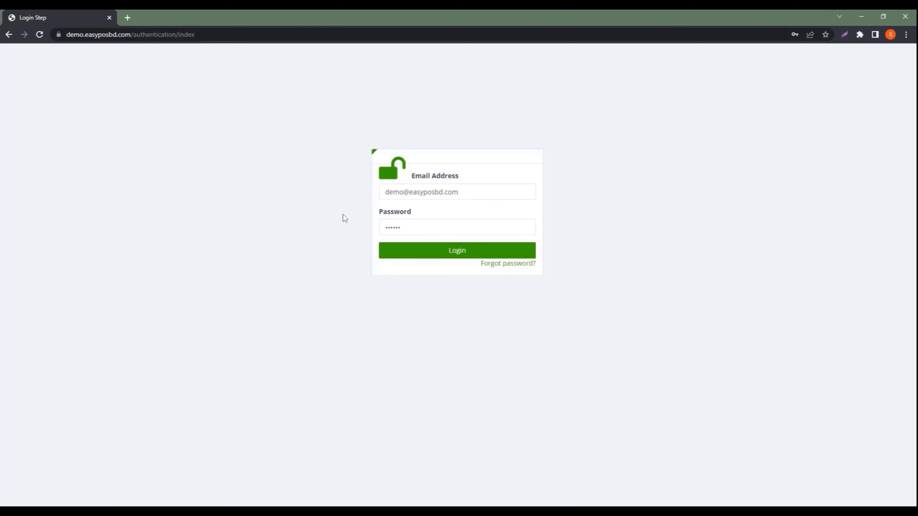
Review the prefilled demo email, password and demo address, then log in as admin
{"action": "left_click_drag", "start_coordinate": [385, 192], "coordinate": [459, 192]}
{"action": "left_click", "coordinate": [483, 174]}
{"action": "left_click_drag", "start_coordinate": [402, 227], "coordinate": [395, 228]}
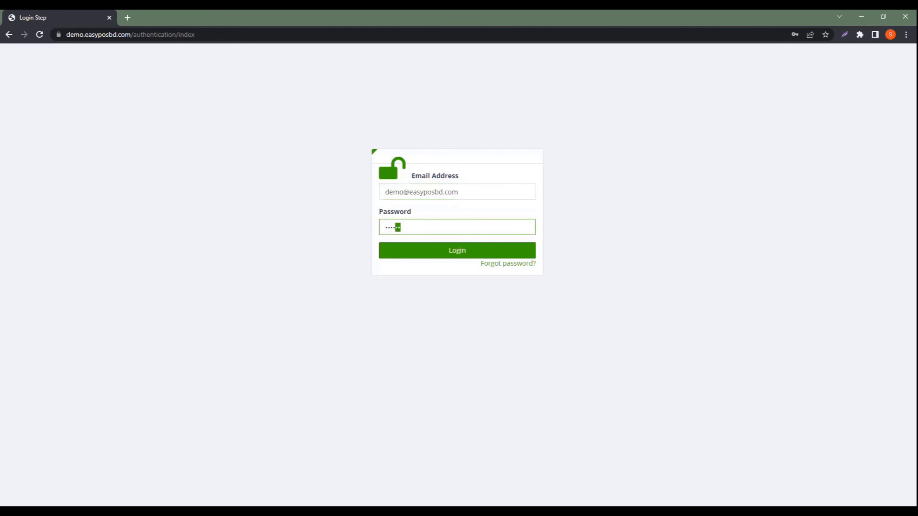
{"action": "left_click", "coordinate": [347, 207]}
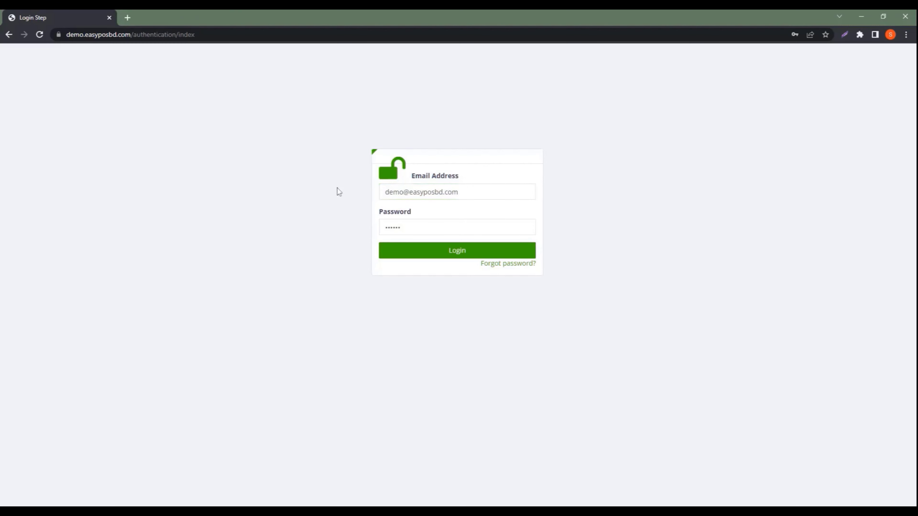
{"action": "left_click_drag", "start_coordinate": [84, 34], "coordinate": [74, 34]}
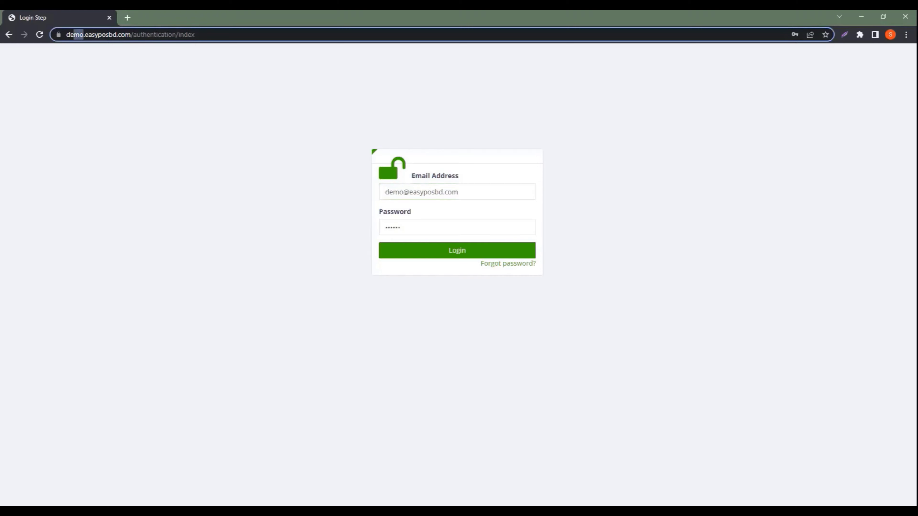
{"action": "left_click", "coordinate": [192, 97]}
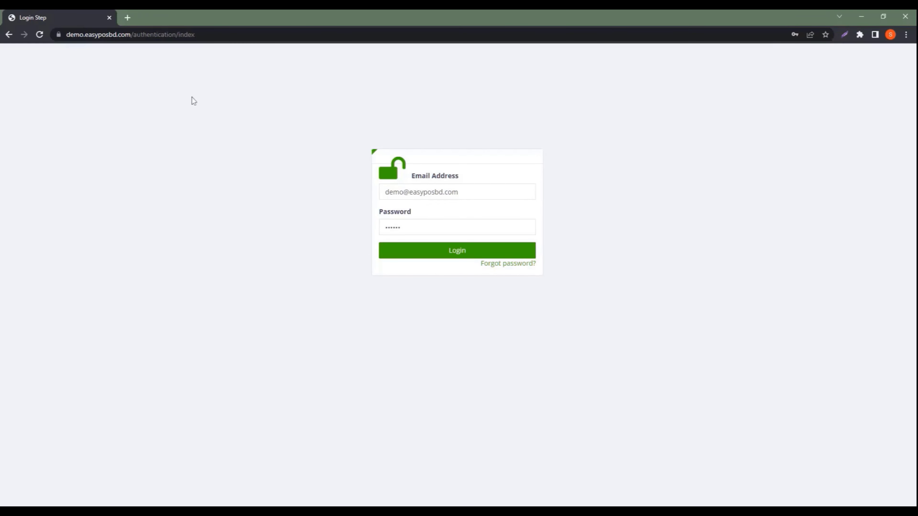
{"action": "triple_click", "coordinate": [399, 196]}
{"action": "key", "text": "Tab"}
{"action": "left_click", "coordinate": [325, 215]}
{"action": "left_click", "coordinate": [450, 251]}
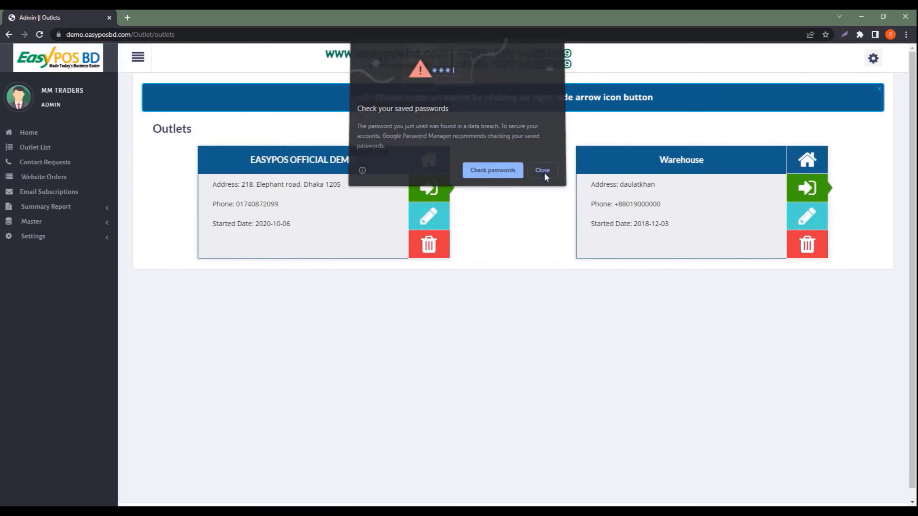
Close the saved-password popup, review the EASYPOS OFFICIAL DEMO and Warehouse outlets, and enter the demo outlet
{"action": "left_click", "coordinate": [542, 172]}
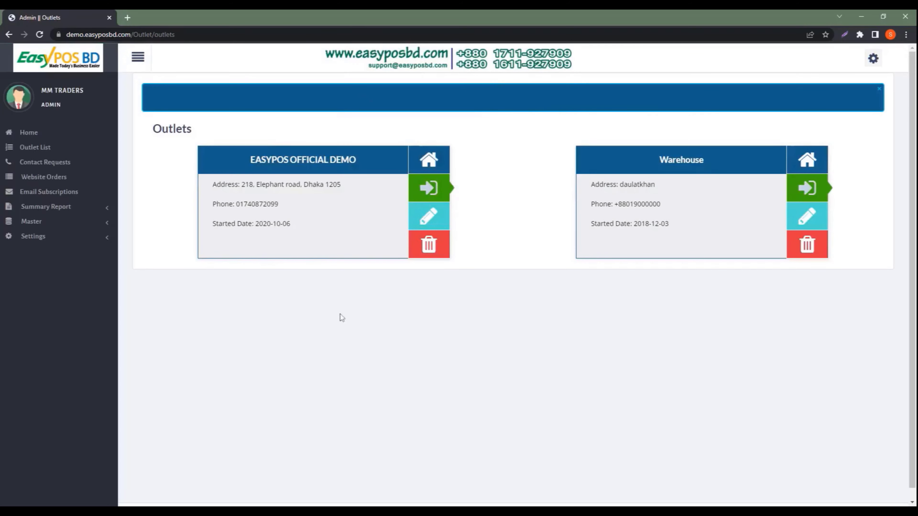
{"action": "left_click_drag", "start_coordinate": [249, 161], "coordinate": [346, 165]}
{"action": "left_click_drag", "start_coordinate": [659, 160], "coordinate": [704, 160]}
{"action": "left_click", "coordinate": [547, 284]}
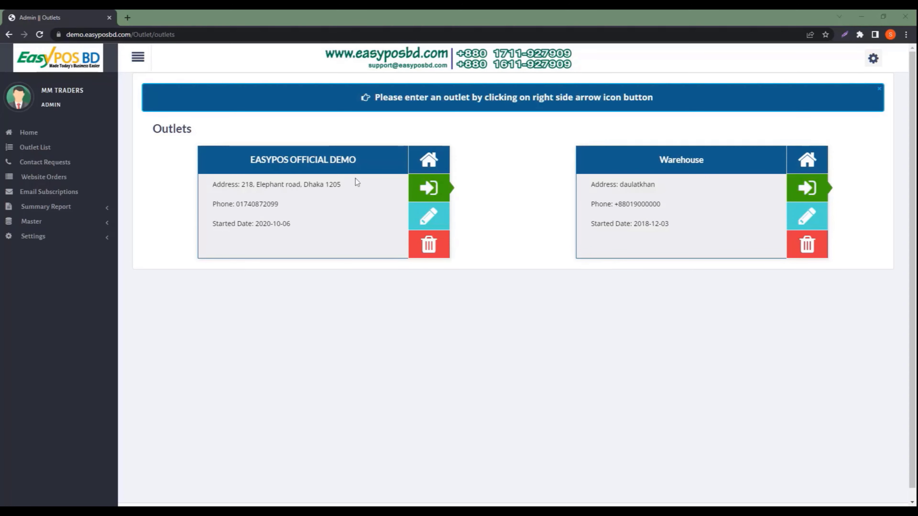
{"action": "left_click", "coordinate": [430, 191]}
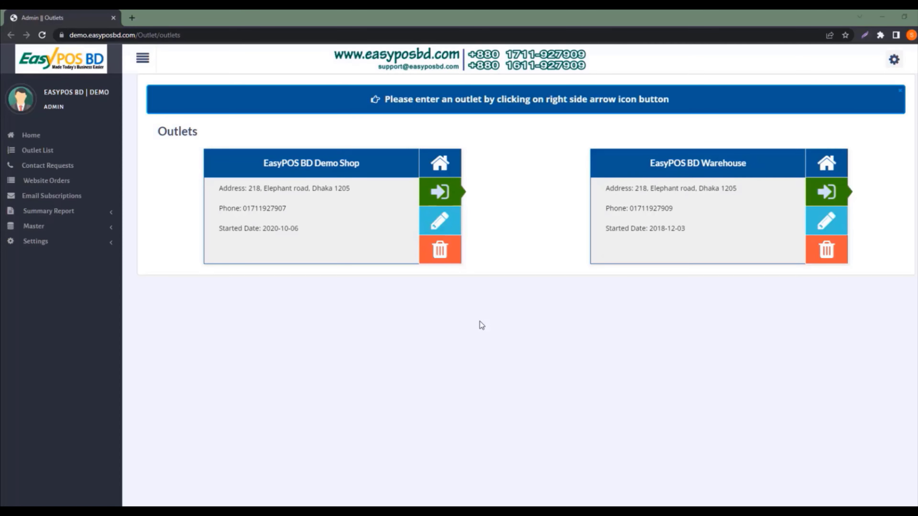
Enter the EasyPOS BD Demo Shop outlet and open a new Add Purchase form, reference 000335
{"action": "left_click", "coordinate": [447, 196]}
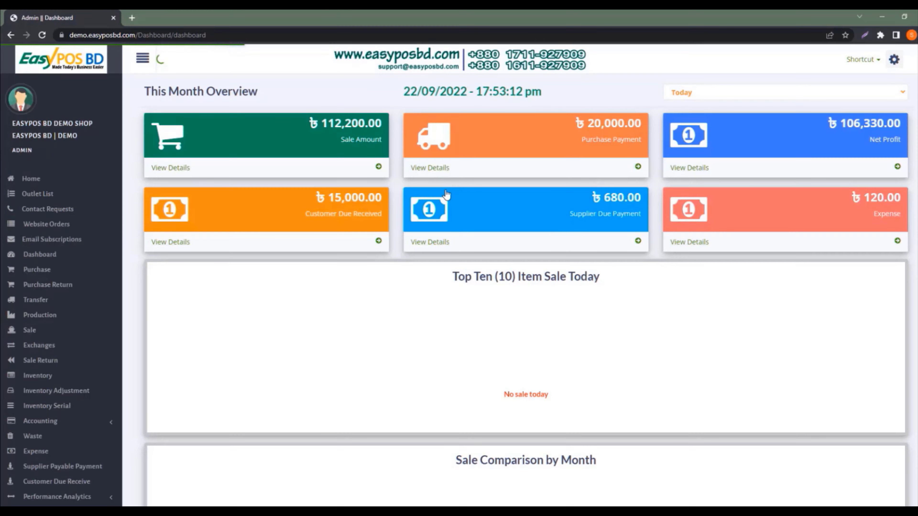
{"action": "left_click", "coordinate": [47, 270]}
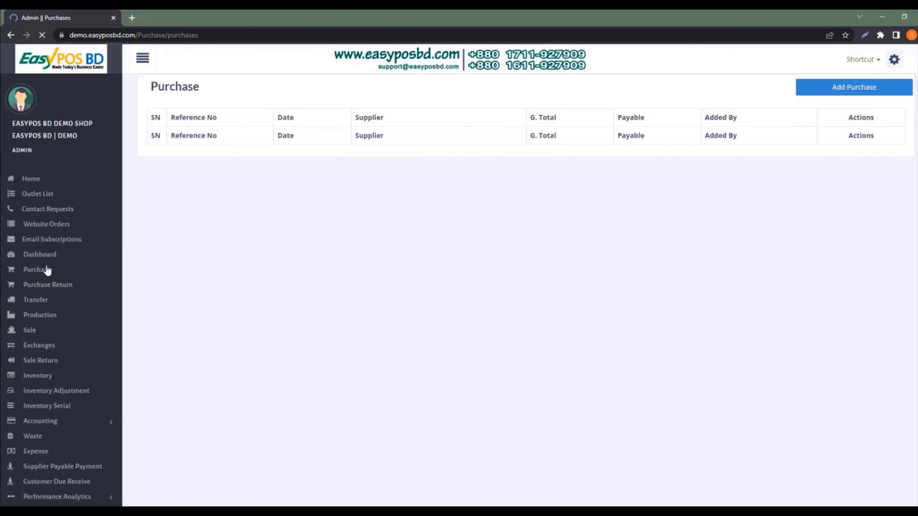
{"action": "left_click", "coordinate": [819, 91]}
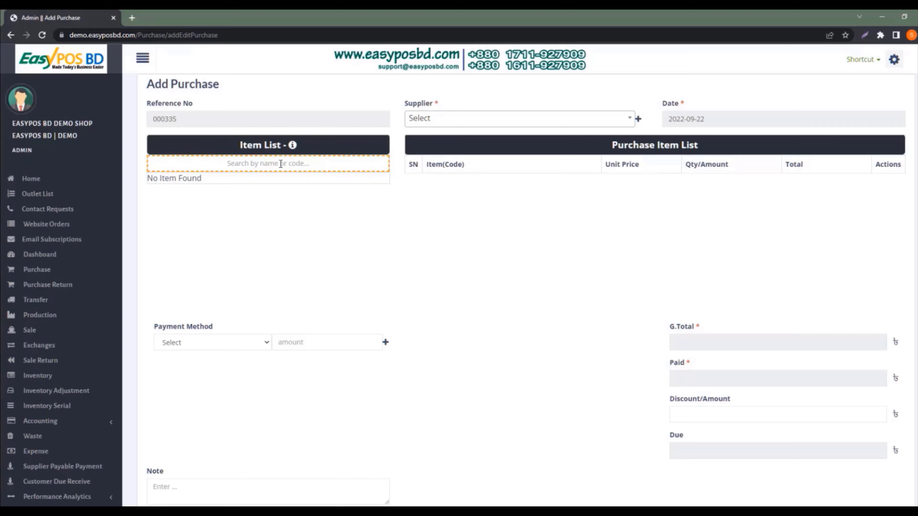
Add All Time Milk Bread 350g, Pepsi 250ml and H&S shampoo to the purchase items
{"action": "type", "text": "all tim"}
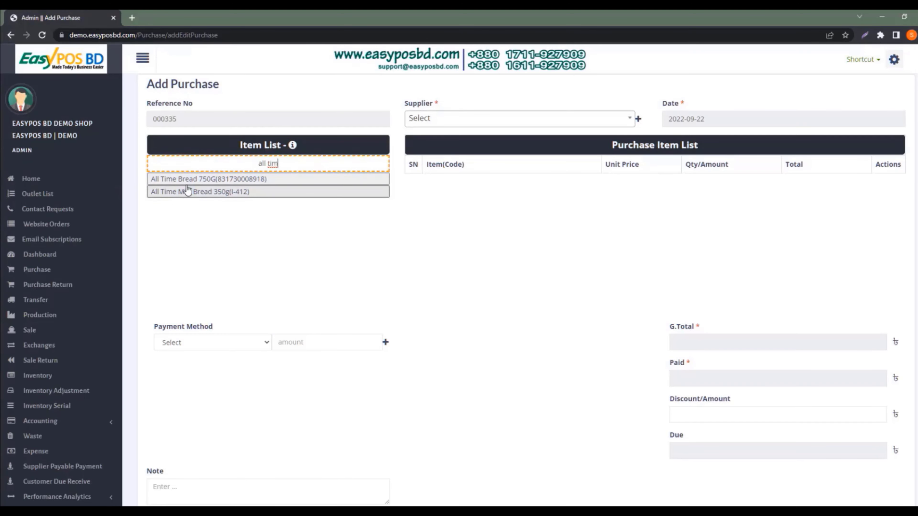
{"action": "left_click", "coordinate": [202, 192]}
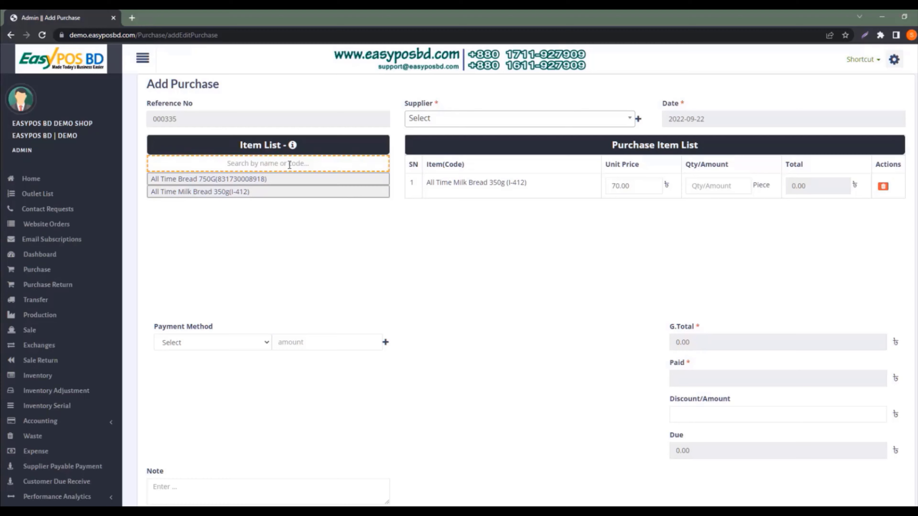
{"action": "type", "text": "peps"}
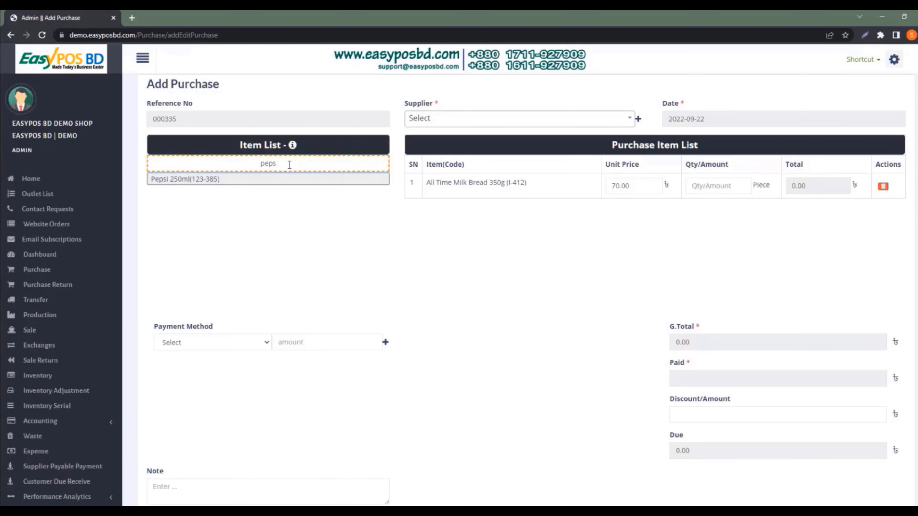
{"action": "left_click", "coordinate": [205, 179]}
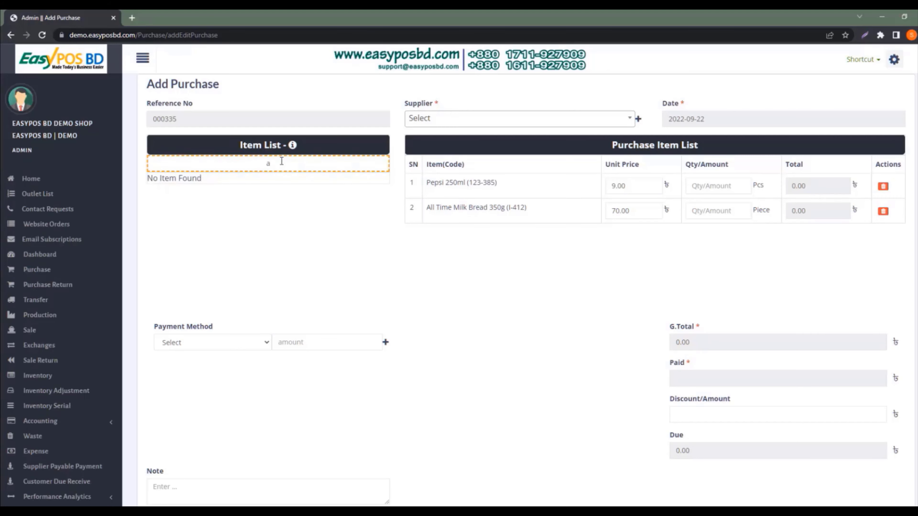
{"action": "key", "text": "BackSpace"}
{"action": "type", "text": "sham"}
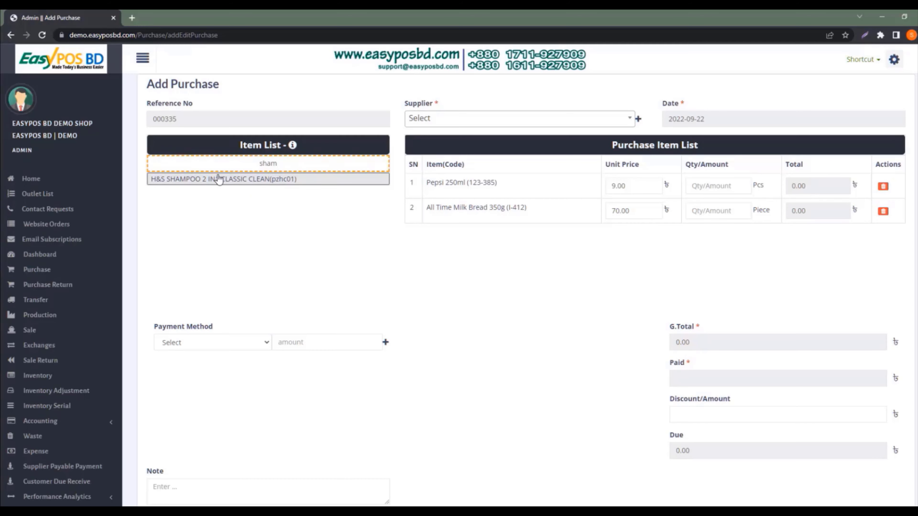
{"action": "left_click", "coordinate": [250, 180]}
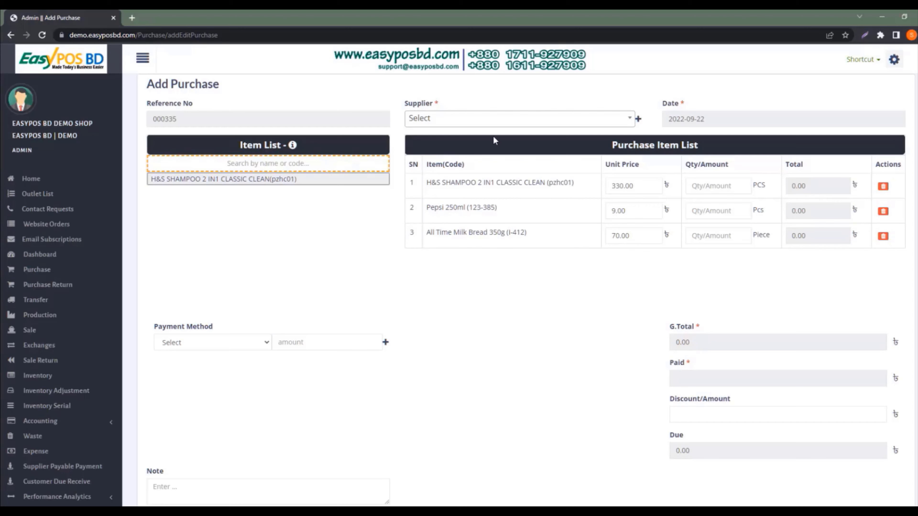
After checking the existing supplier list, start a new supplier named GK TRADING
{"action": "left_click", "coordinate": [508, 123]}
{"action": "scroll", "coordinate": [502, 183], "scroll_direction": "down", "scroll_amount": 4}
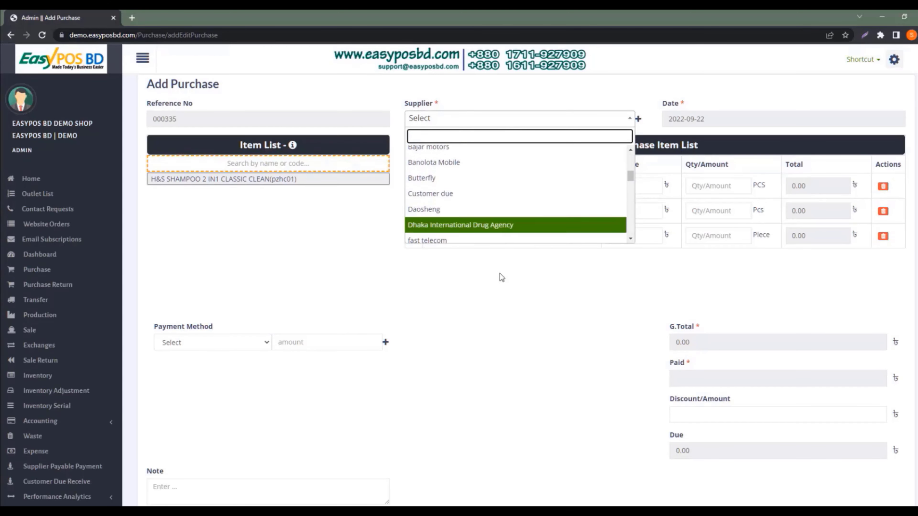
{"action": "left_click", "coordinate": [506, 267]}
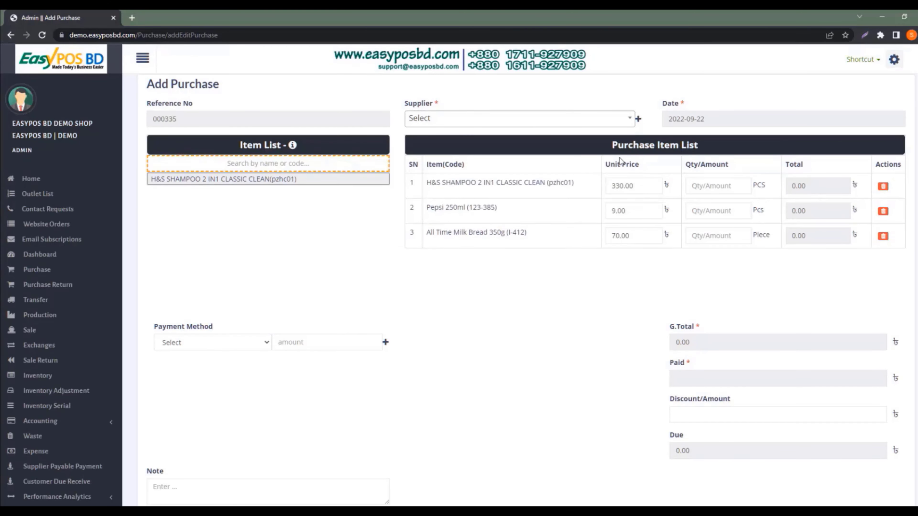
{"action": "left_click", "coordinate": [638, 120]}
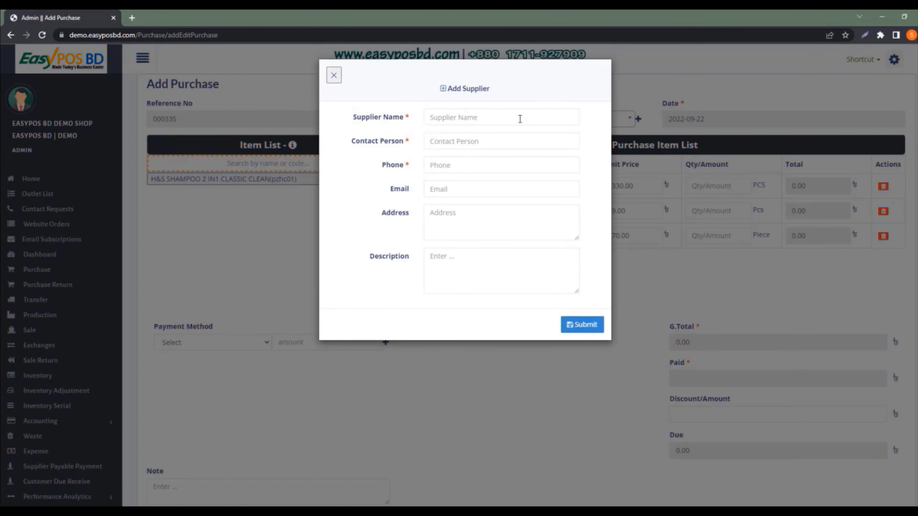
{"action": "left_click", "coordinate": [519, 118]}
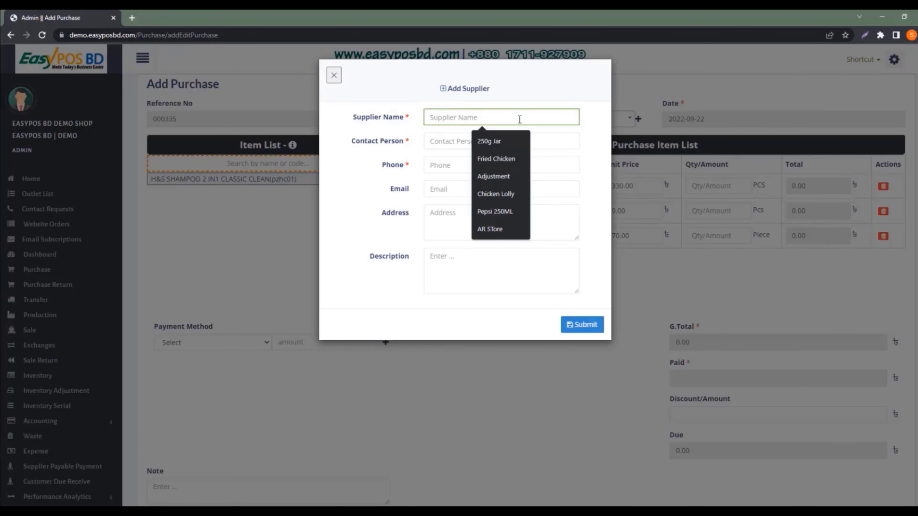
{"action": "type", "text": "GK "}
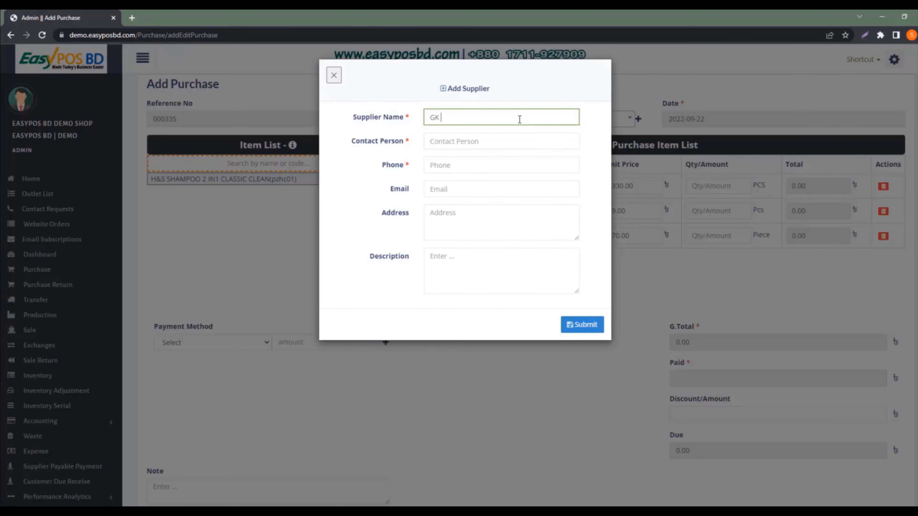
{"action": "type", "text": "TRADING"}
Enter the supplier's contact person and phone number, then save GK TRADING
{"action": "left_click", "coordinate": [482, 141]}
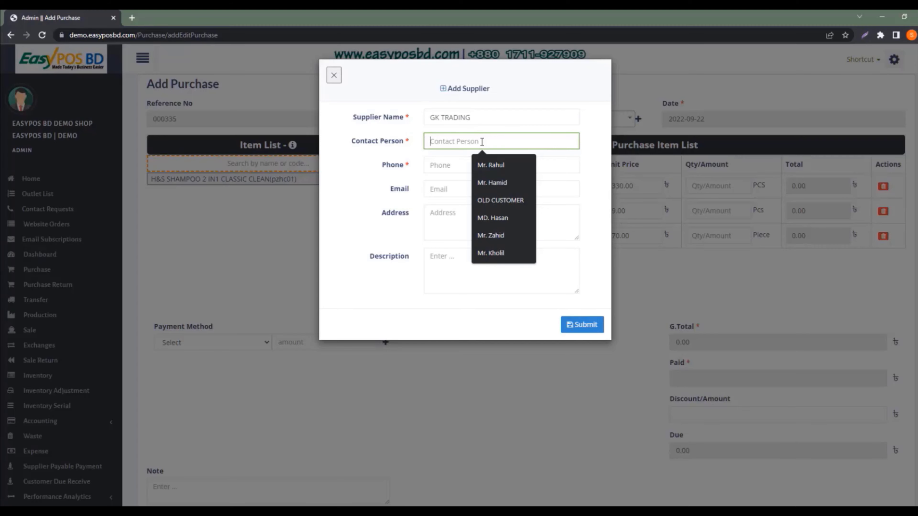
{"action": "type", "text": "Md."}
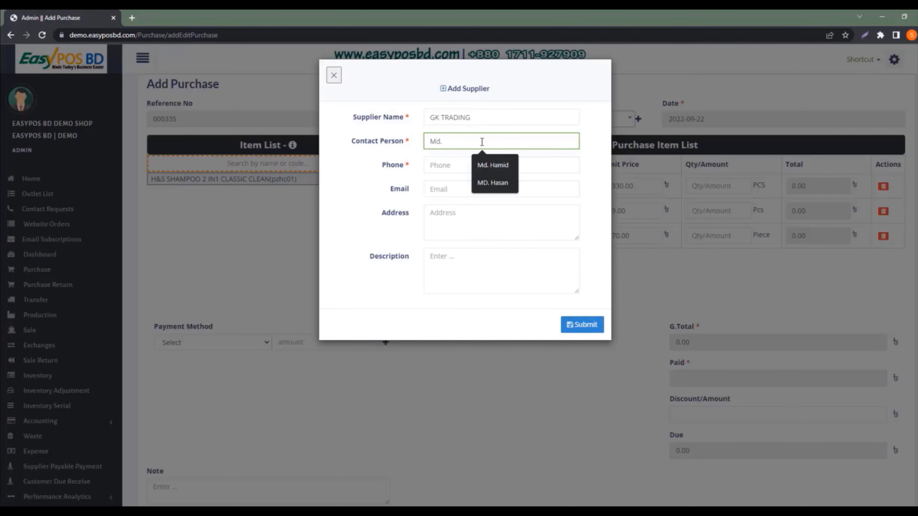
{"action": "type", "text": " Ratul"}
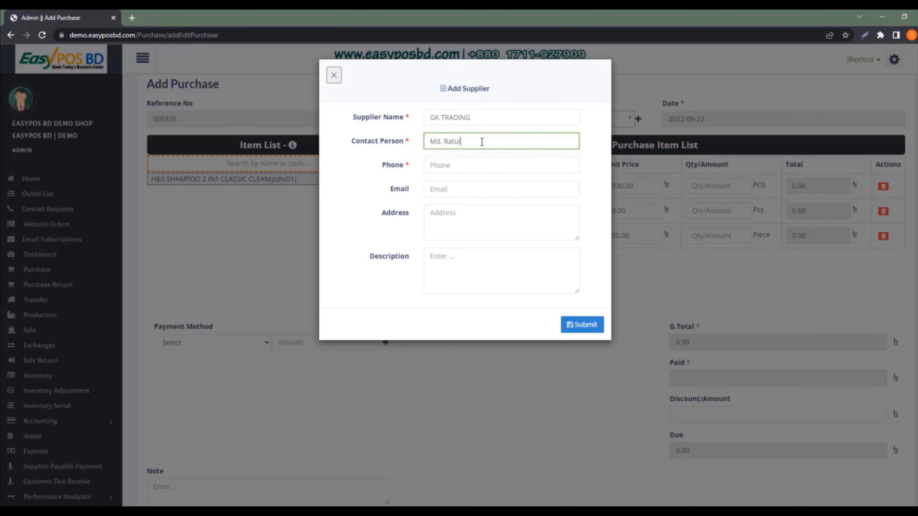
{"action": "left_click", "coordinate": [484, 164]}
{"action": "type", "text": "012"}
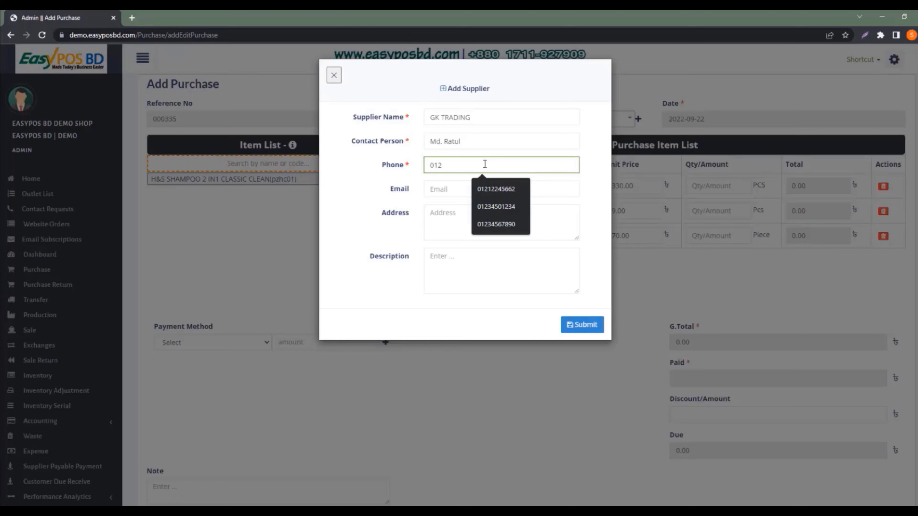
{"action": "left_click", "coordinate": [442, 185]}
{"action": "left_click", "coordinate": [454, 219]}
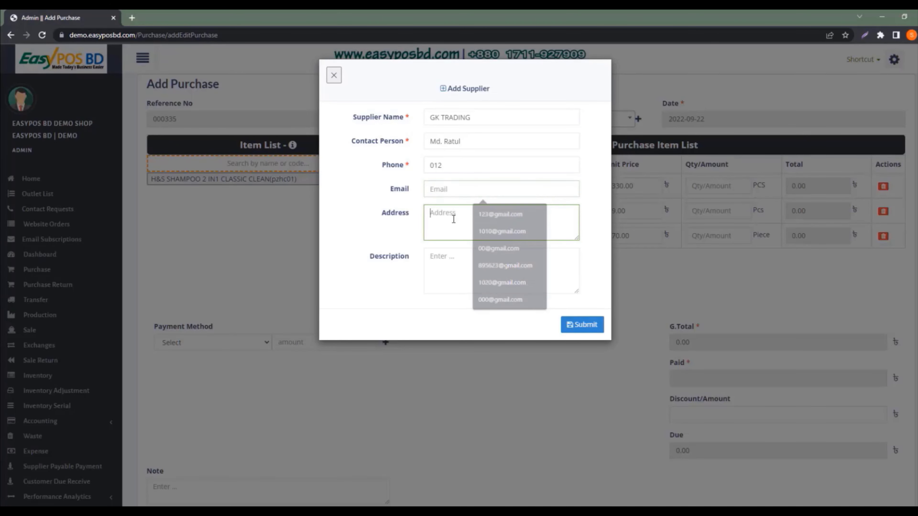
{"action": "left_click", "coordinate": [480, 278]}
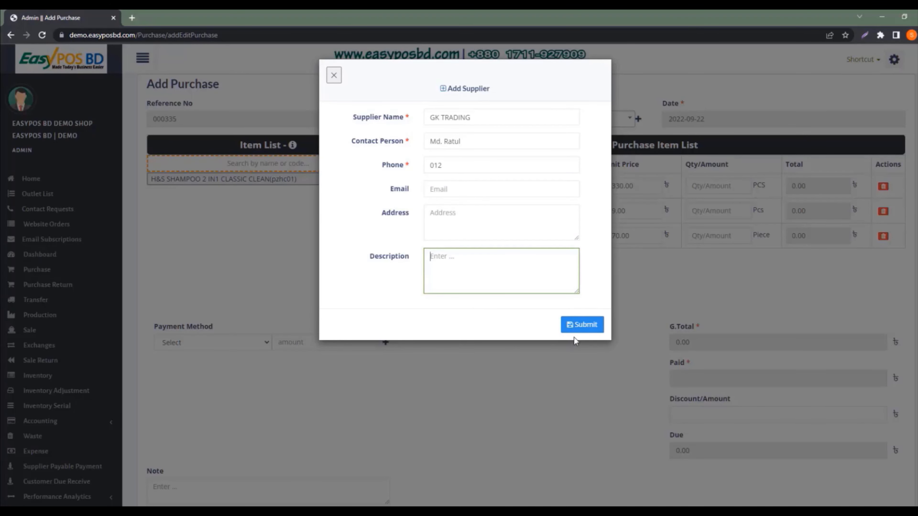
{"action": "left_click", "coordinate": [576, 324]}
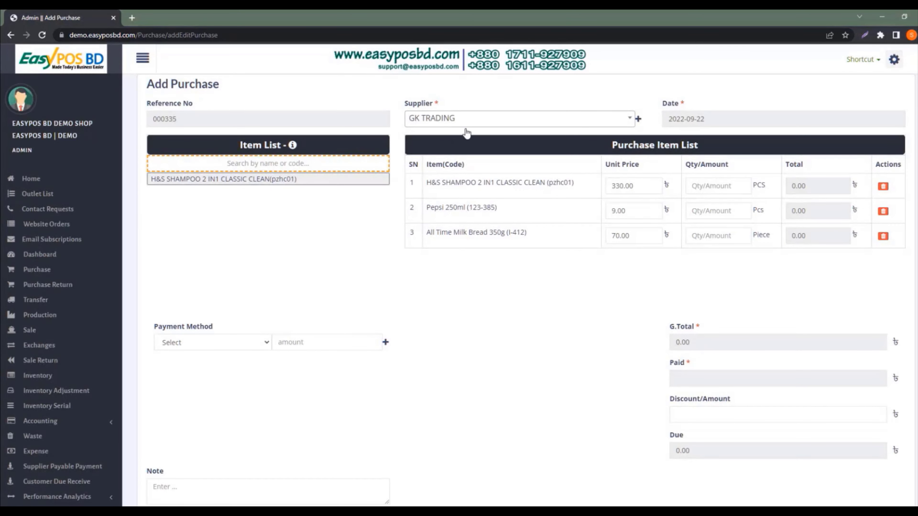
Keep date 2022-09-22 and set quantities: 5 shampoo, 12 Pepsi, 6 milk bread
{"action": "left_click", "coordinate": [706, 123]}
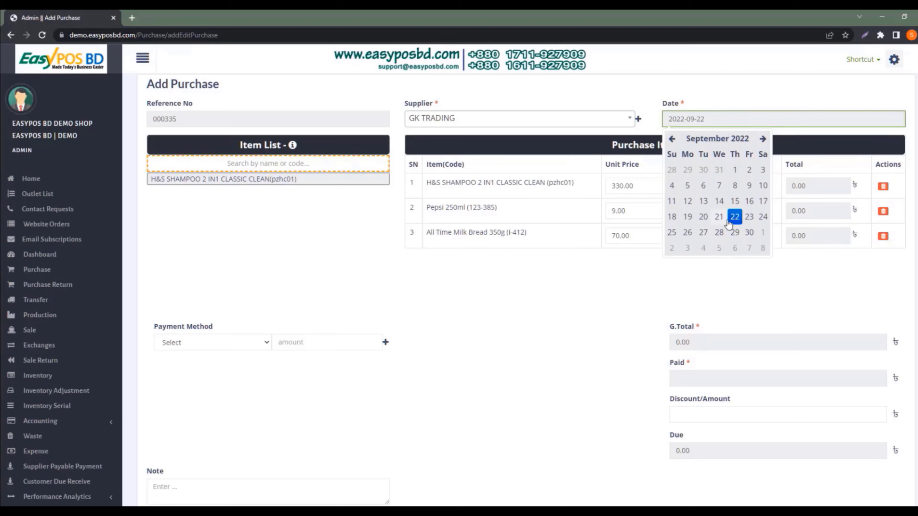
{"action": "left_click", "coordinate": [734, 217]}
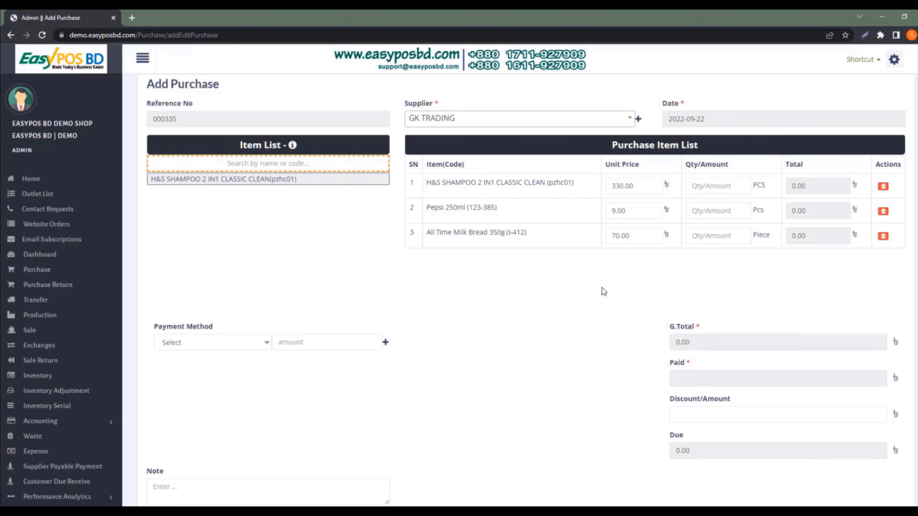
{"action": "left_click", "coordinate": [707, 191]}
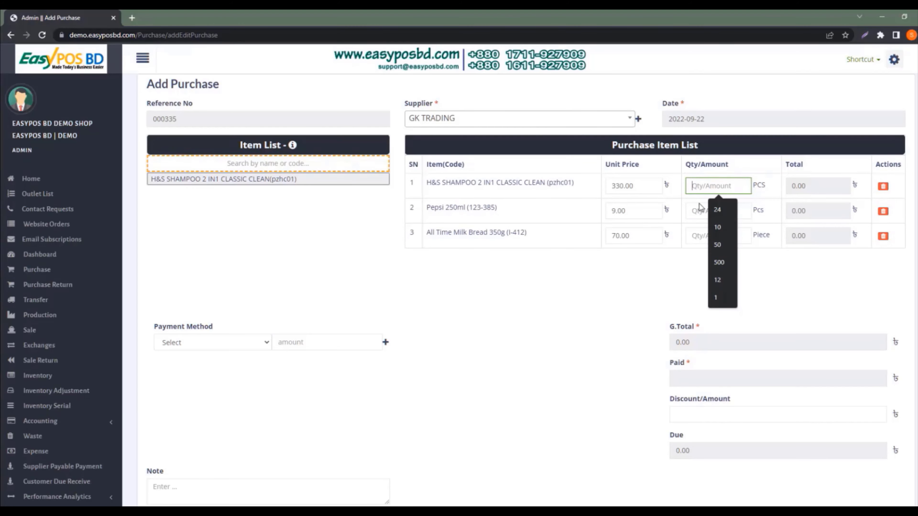
{"action": "type", "text": "5"}
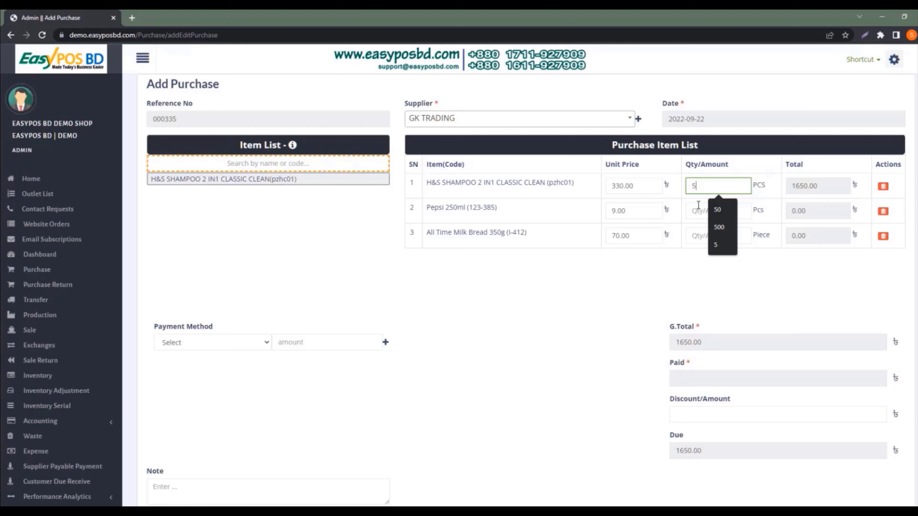
{"action": "left_click", "coordinate": [699, 213]}
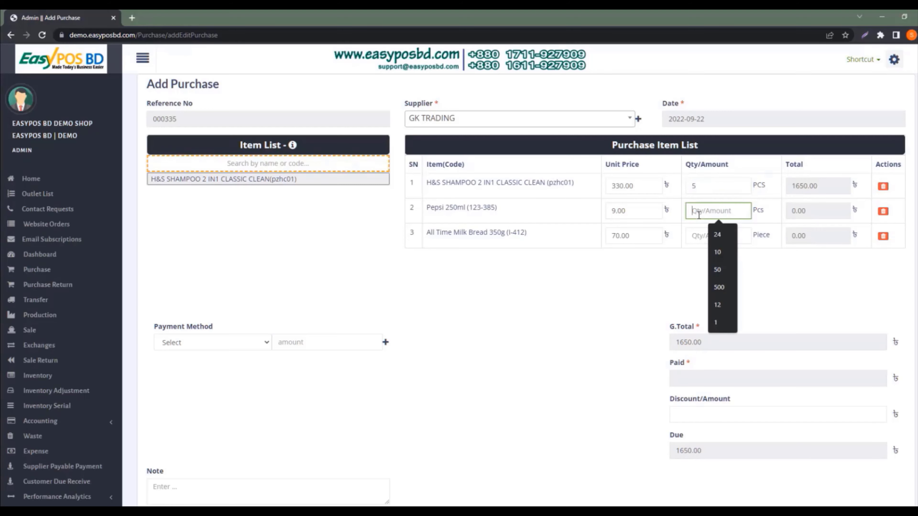
{"action": "type", "text": "12"}
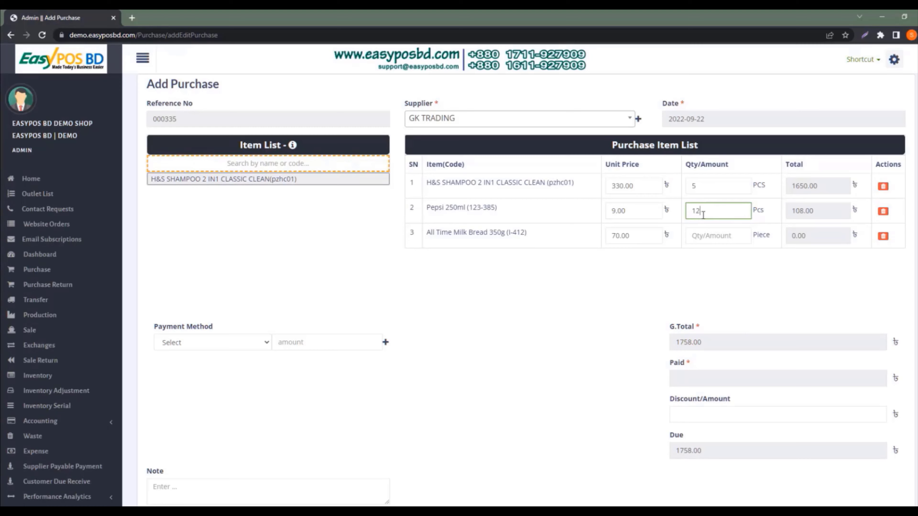
{"action": "left_click", "coordinate": [713, 236]}
{"action": "type", "text": "6"}
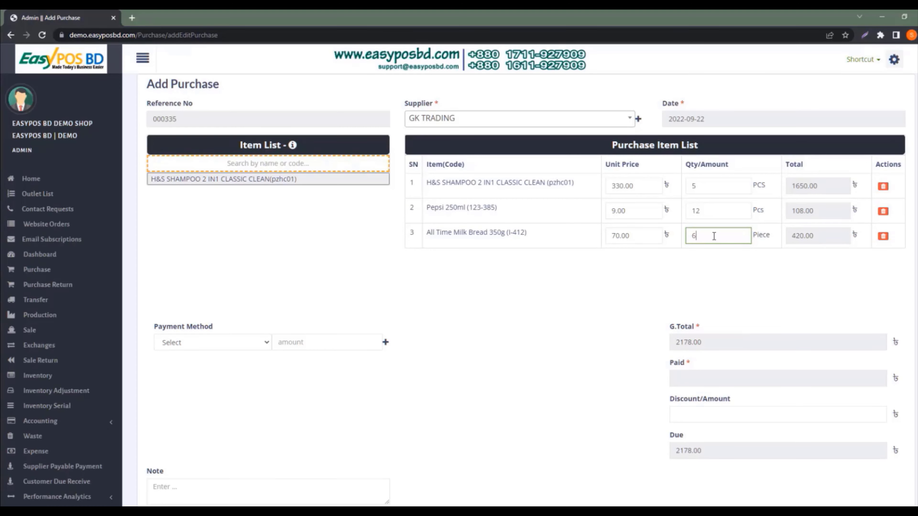
{"action": "left_click", "coordinate": [673, 286]}
Choose Cash payment and correct the paid amount from 1500 to 2178, leaving 0.00 due
{"action": "left_click", "coordinate": [258, 345]}
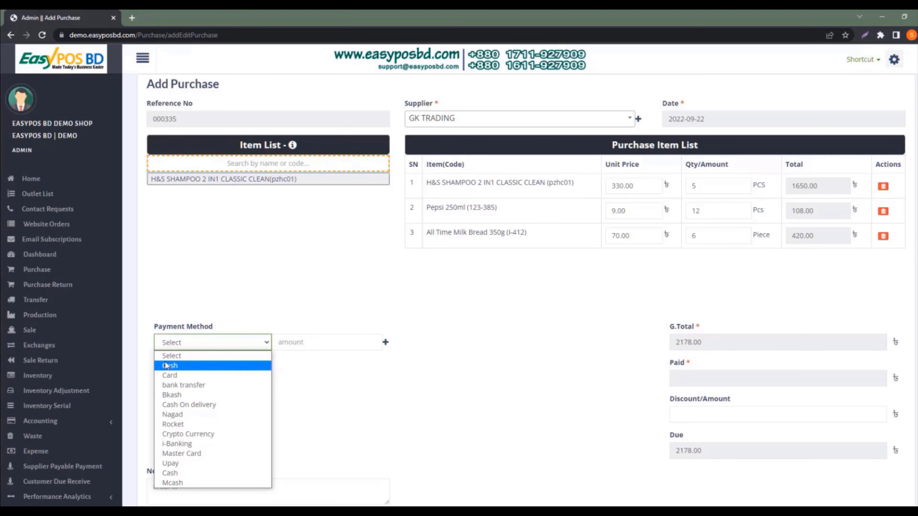
{"action": "left_click", "coordinate": [176, 366]}
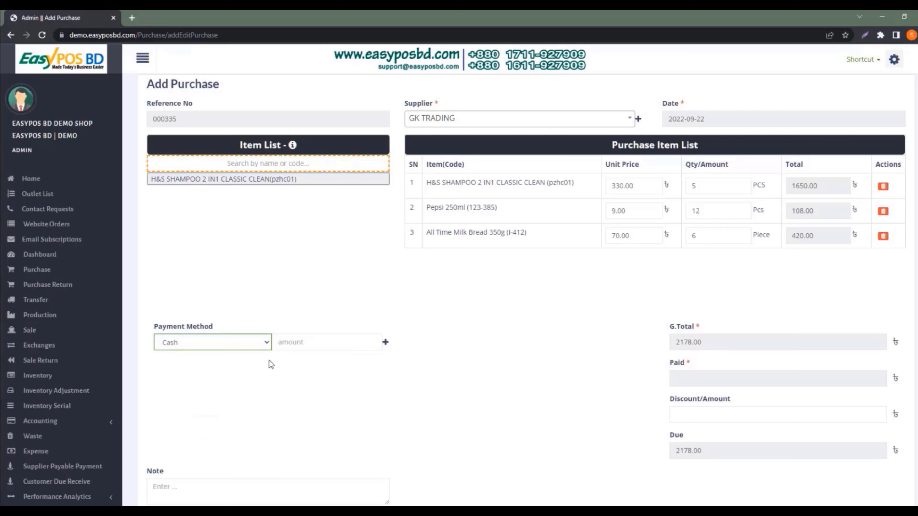
{"action": "left_click", "coordinate": [314, 345]}
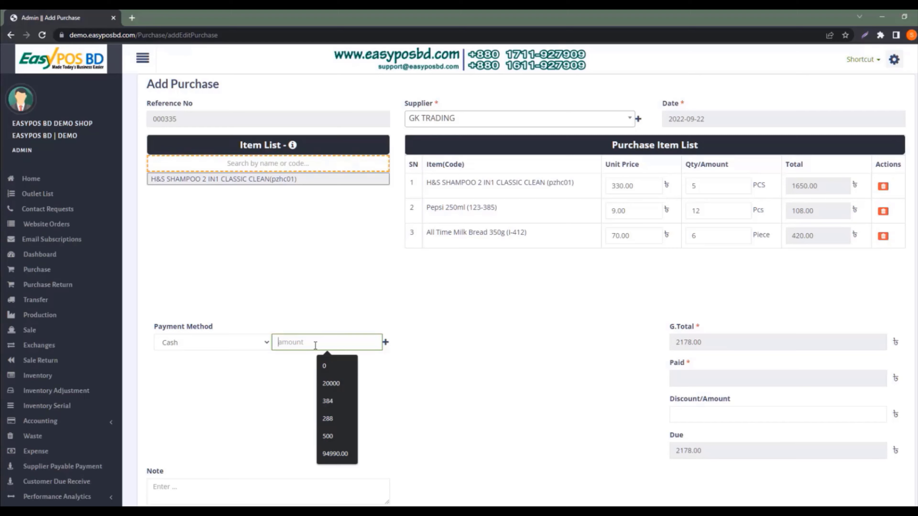
{"action": "type", "text": "1500"}
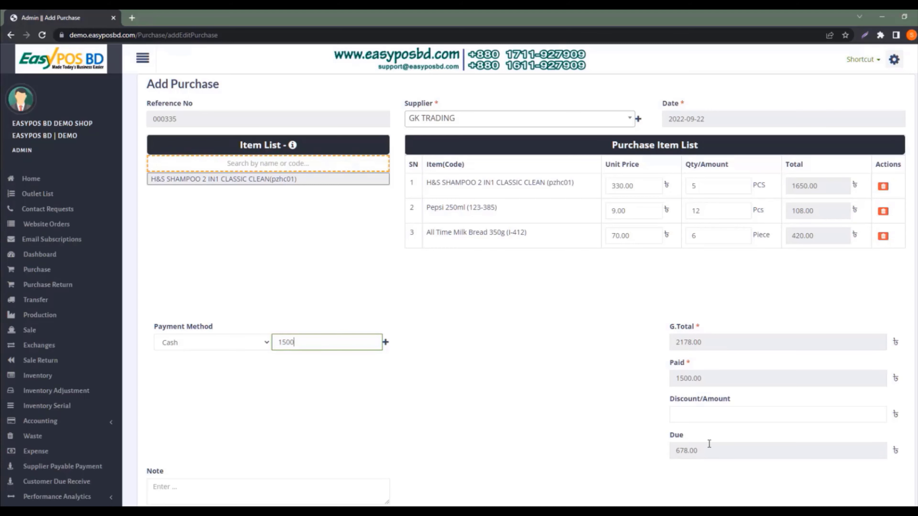
{"action": "left_click_drag", "start_coordinate": [712, 450], "coordinate": [666, 457]}
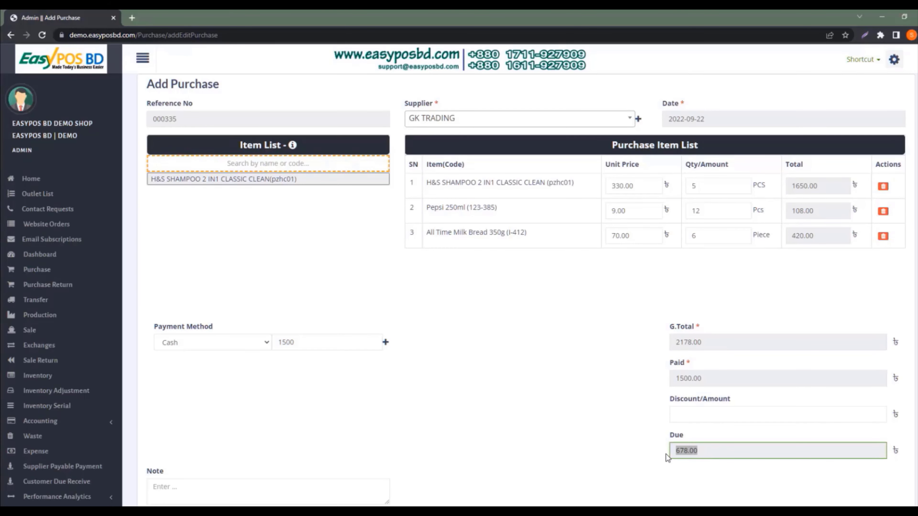
{"action": "left_click", "coordinate": [646, 439]}
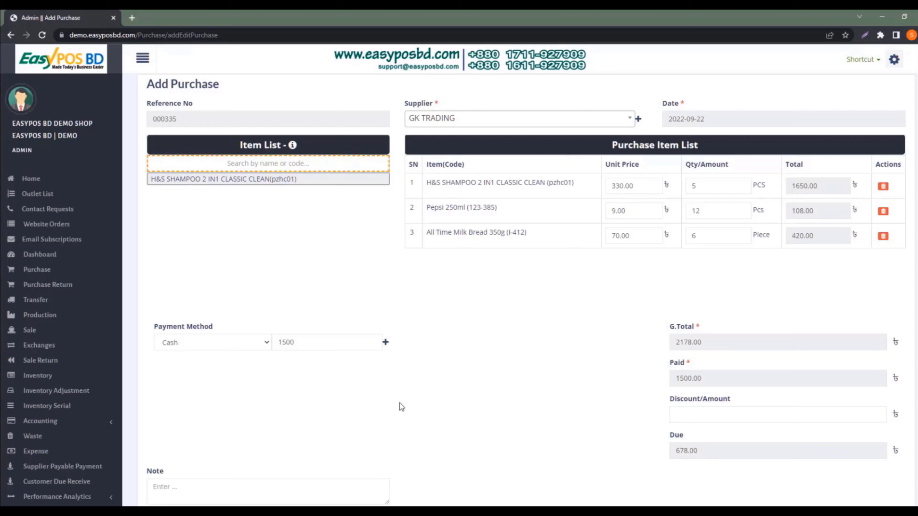
{"action": "left_click_drag", "start_coordinate": [302, 342], "coordinate": [279, 342]}
{"action": "type", "text": "2178"}
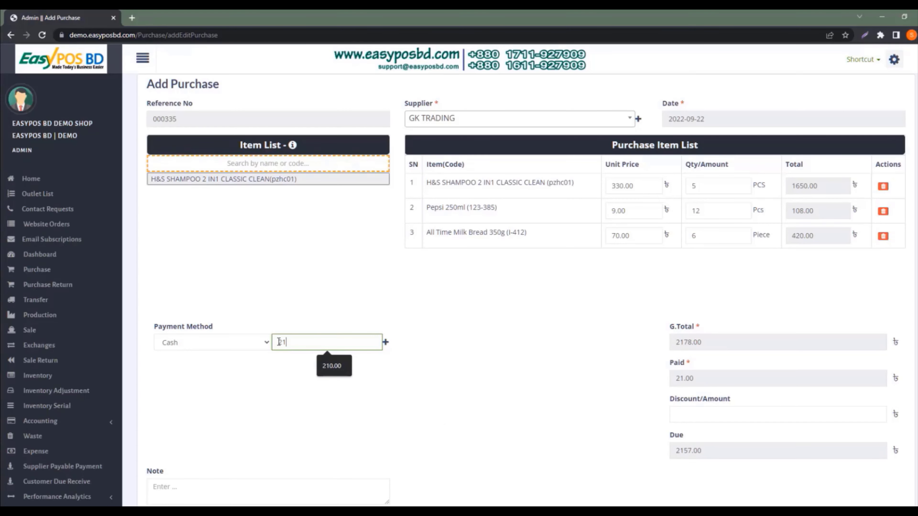
{"action": "left_click", "coordinate": [425, 408]}
{"action": "scroll", "coordinate": [575, 397], "scroll_direction": "down", "scroll_amount": 2}
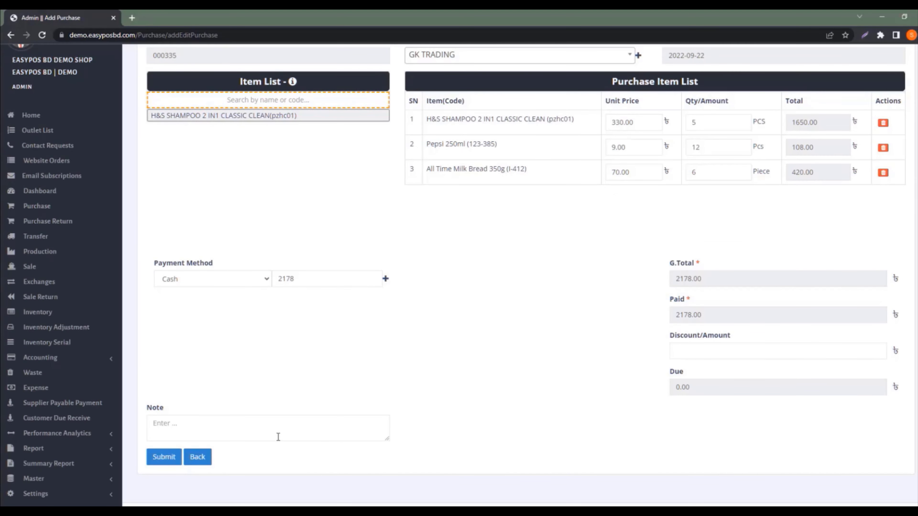
{"action": "left_click", "coordinate": [235, 430]}
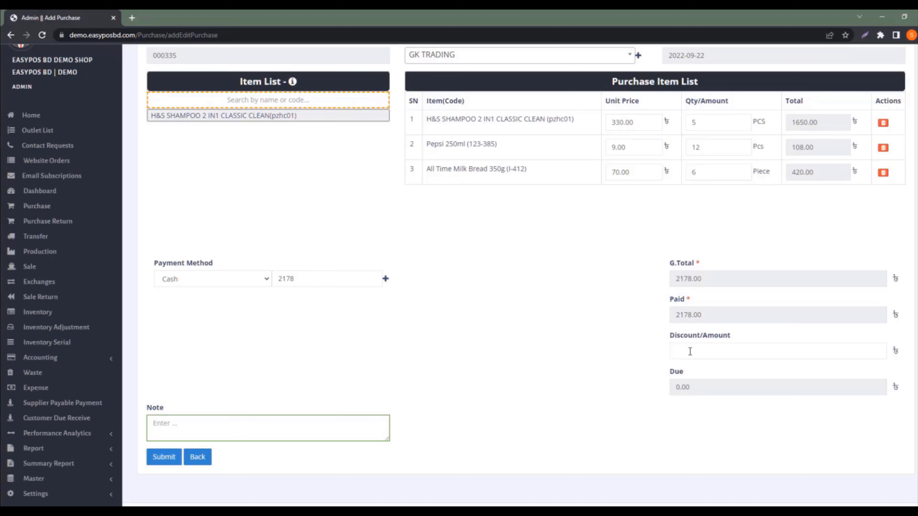
{"action": "left_click", "coordinate": [690, 351]}
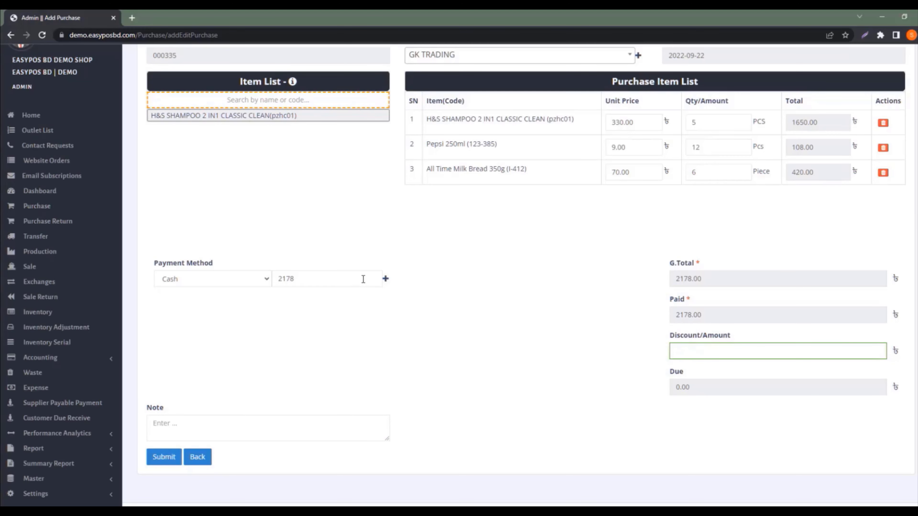
{"action": "left_click_drag", "start_coordinate": [317, 281], "coordinate": [276, 281]}
{"action": "key", "text": "BackSpace"}
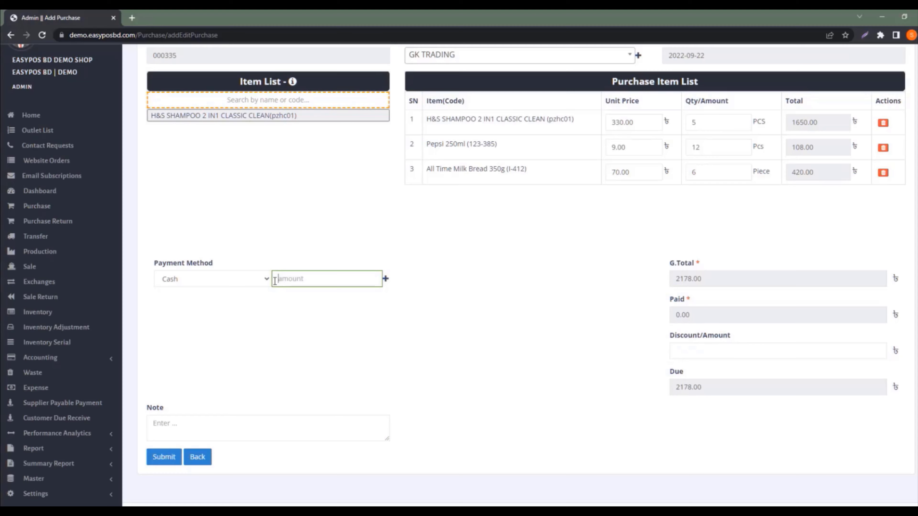
{"action": "left_click", "coordinate": [728, 351]}
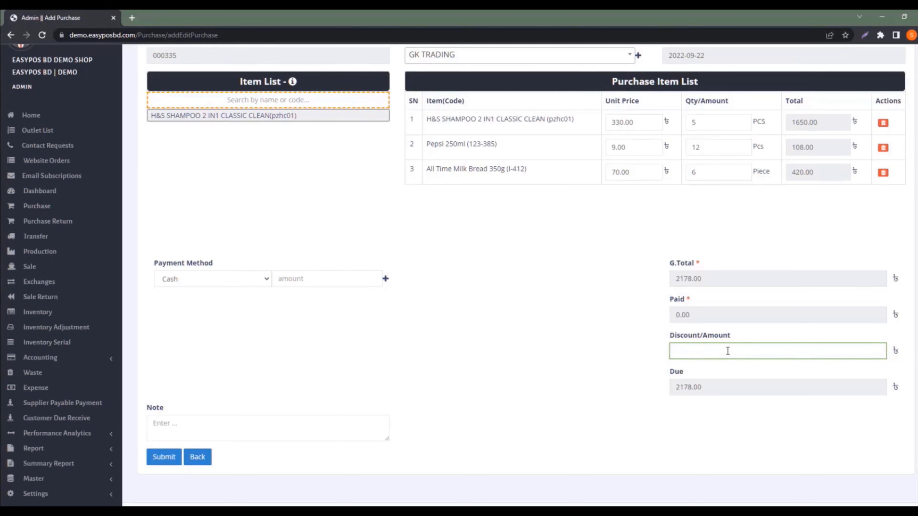
{"action": "type", "text": "78"}
{"action": "double_click", "coordinate": [712, 388]}
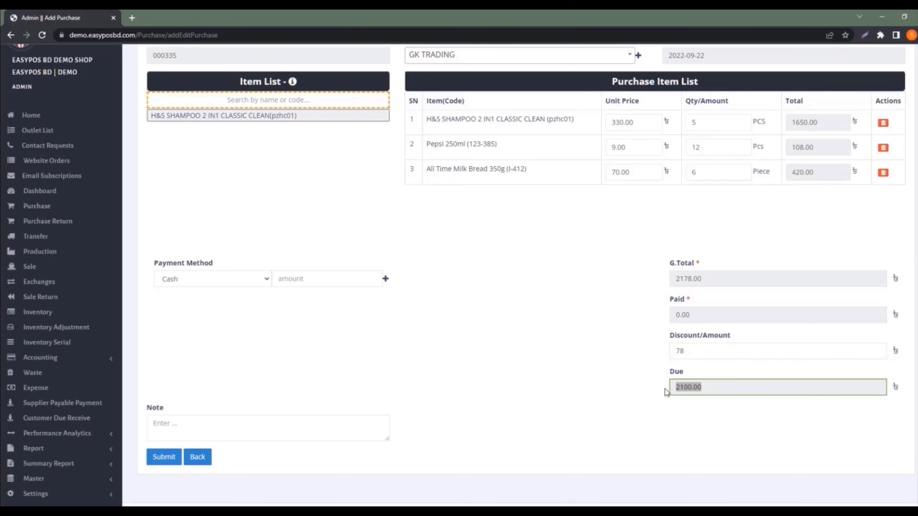
{"action": "left_click", "coordinate": [652, 382]}
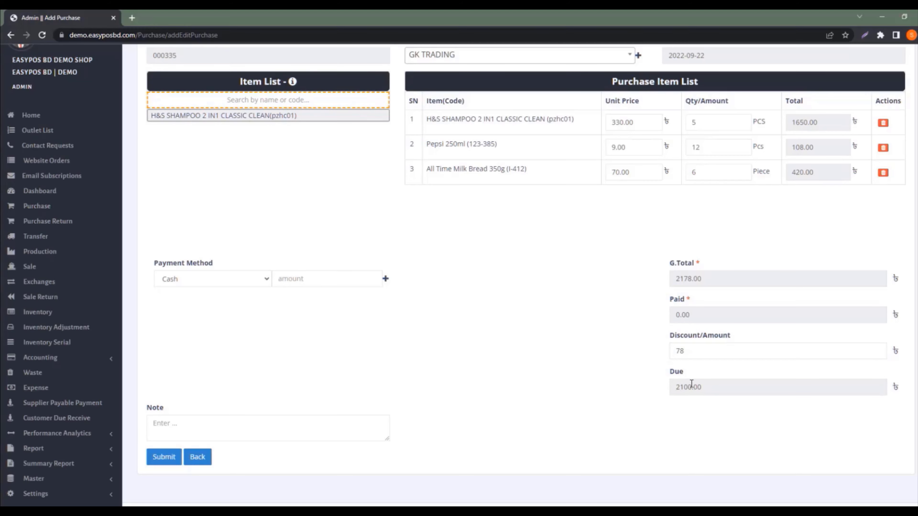
{"action": "left_click", "coordinate": [697, 351]}
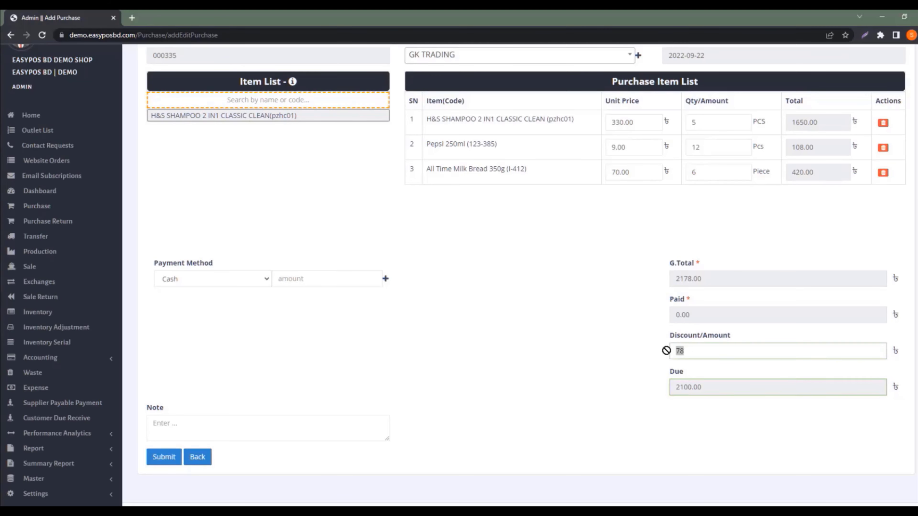
{"action": "key", "text": "BackSpace"}
{"action": "key", "text": "BackSpace"}
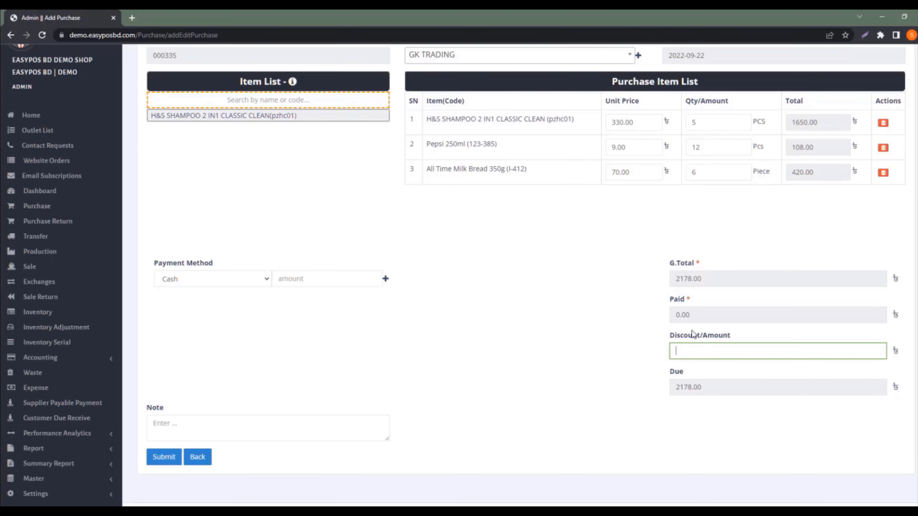
{"action": "type", "text": "5%"}
{"action": "key", "text": "BackSpace"}
{"action": "key", "text": "BackSpace"}
{"action": "left_click", "coordinate": [323, 279]}
{"action": "type", "text": "2178"}
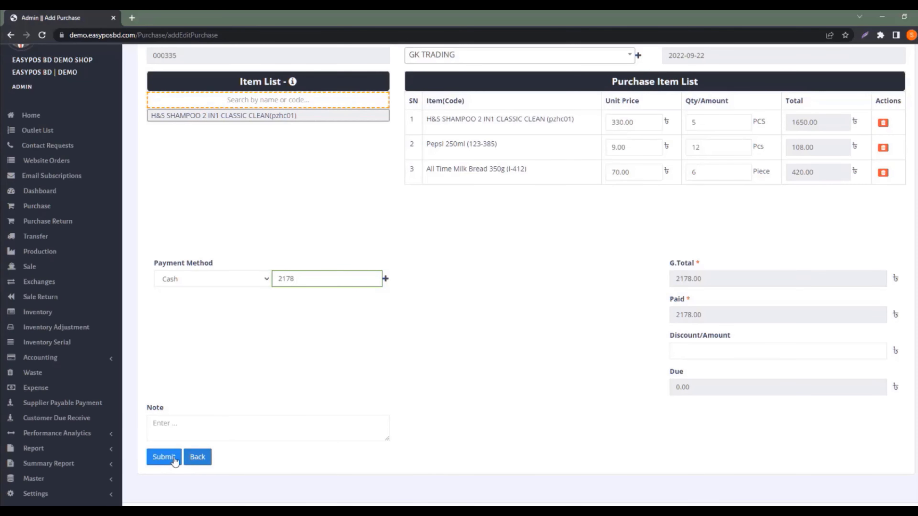
Submit purchase 000335 from GK TRADING for 2178.00
{"action": "left_click", "coordinate": [173, 459]}
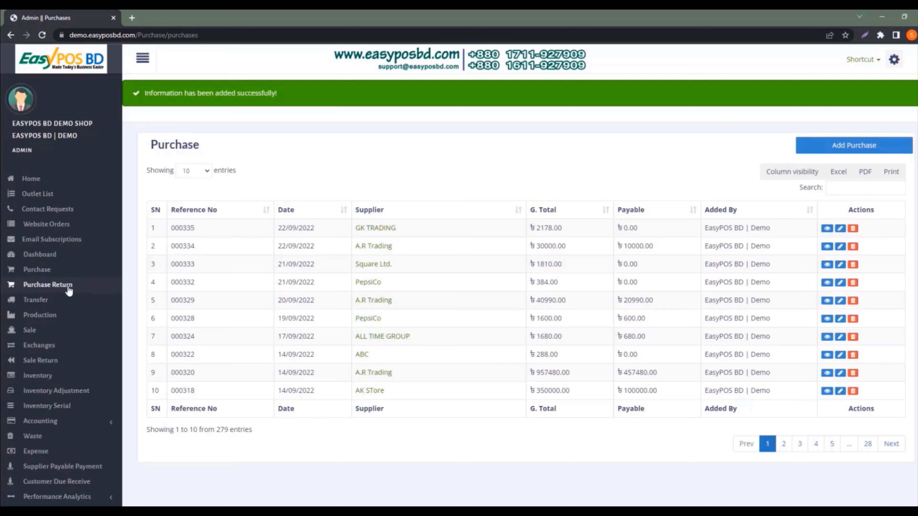
Start a new purchase return and add All Time Milk Bread 350g and H&S Shampoo
{"action": "left_click", "coordinate": [62, 287]}
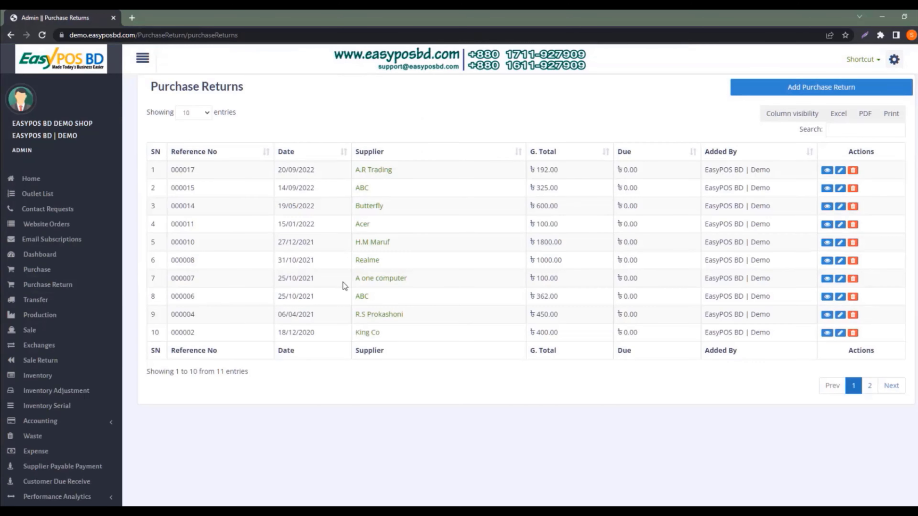
{"action": "left_click", "coordinate": [819, 87]}
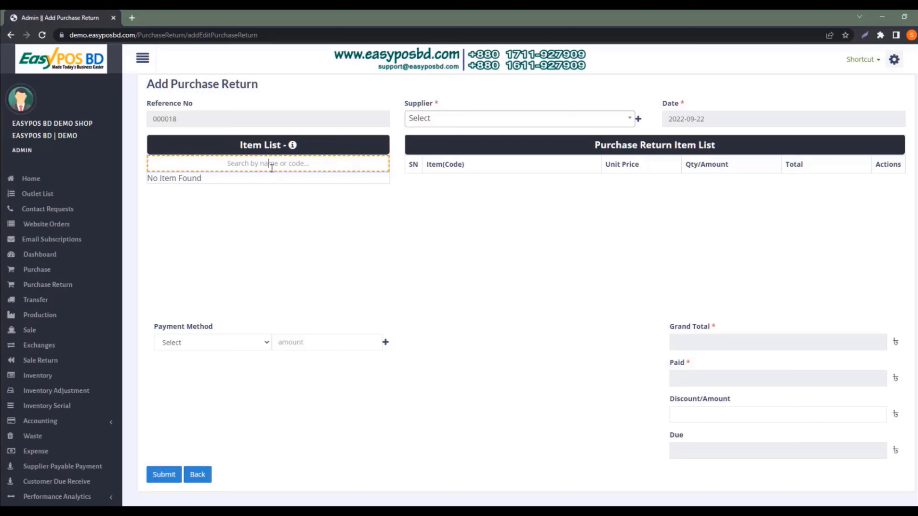
{"action": "type", "text": "all time"}
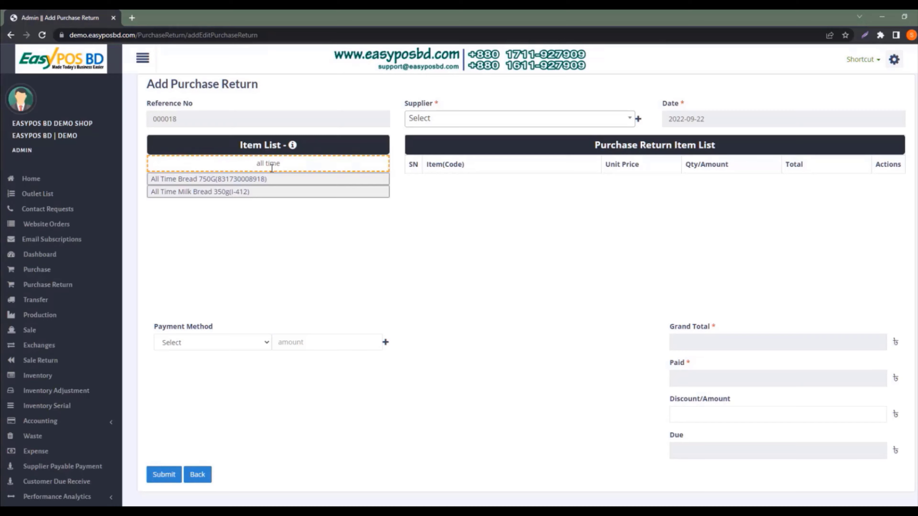
{"action": "left_click", "coordinate": [187, 195]}
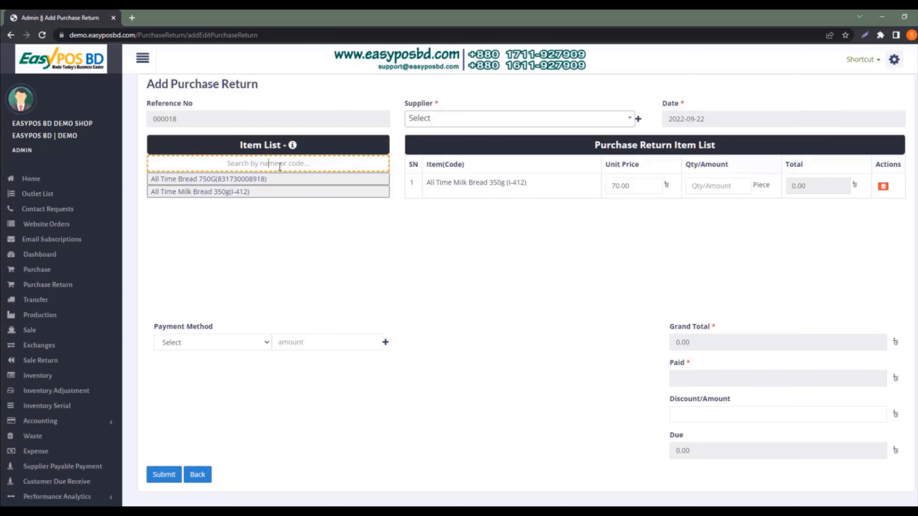
{"action": "type", "text": "shamp"}
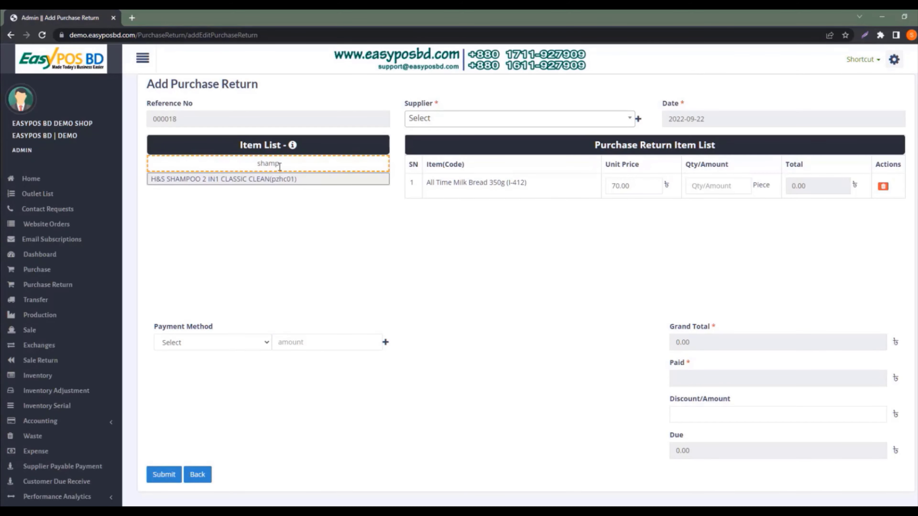
{"action": "left_click", "coordinate": [253, 183]}
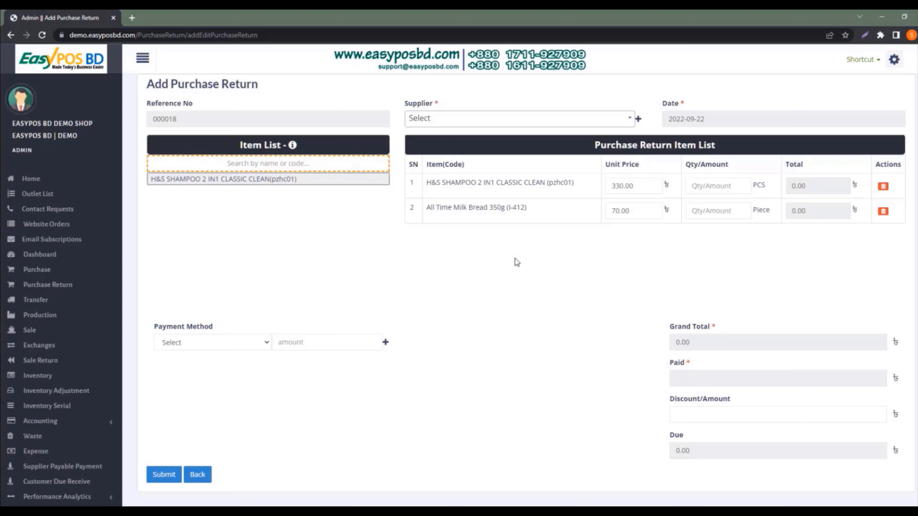
Set return quantities to 1 shampoo and 2 milk bread, totalling 470.00
{"action": "left_click", "coordinate": [714, 188]}
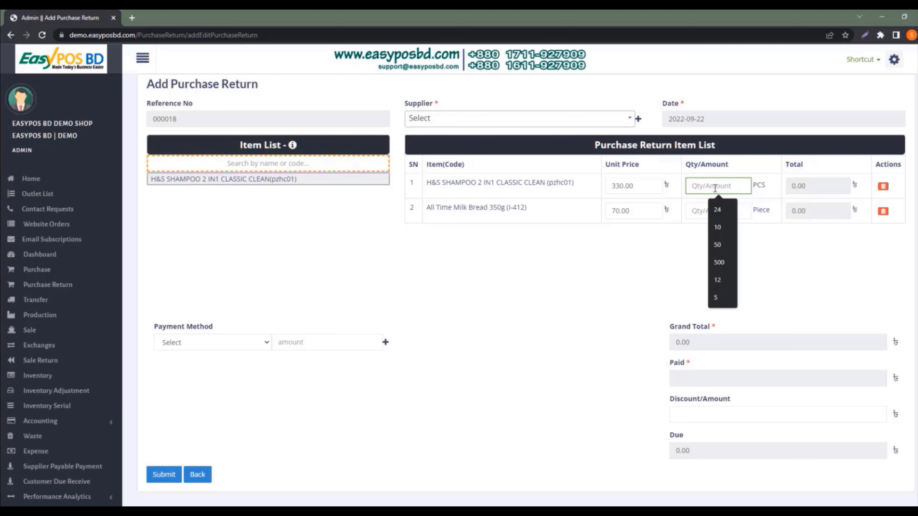
{"action": "type", "text": "1"}
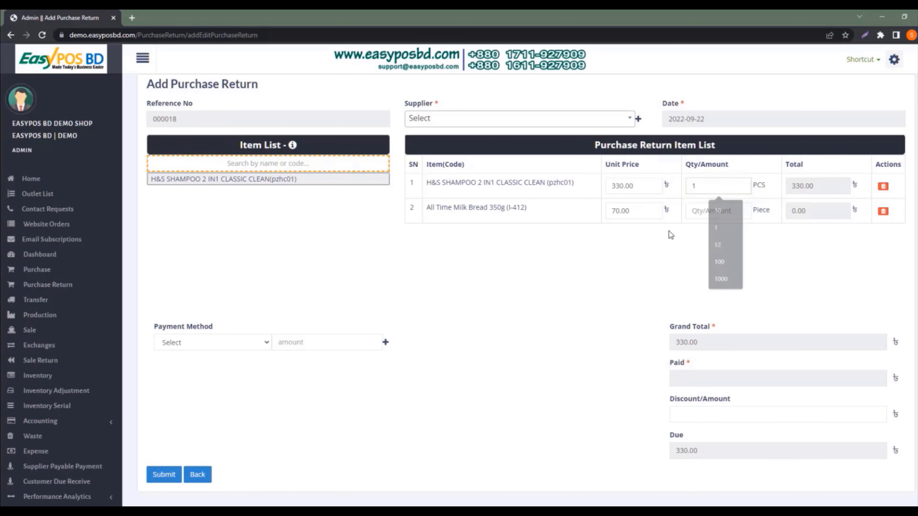
{"action": "left_click", "coordinate": [715, 210]}
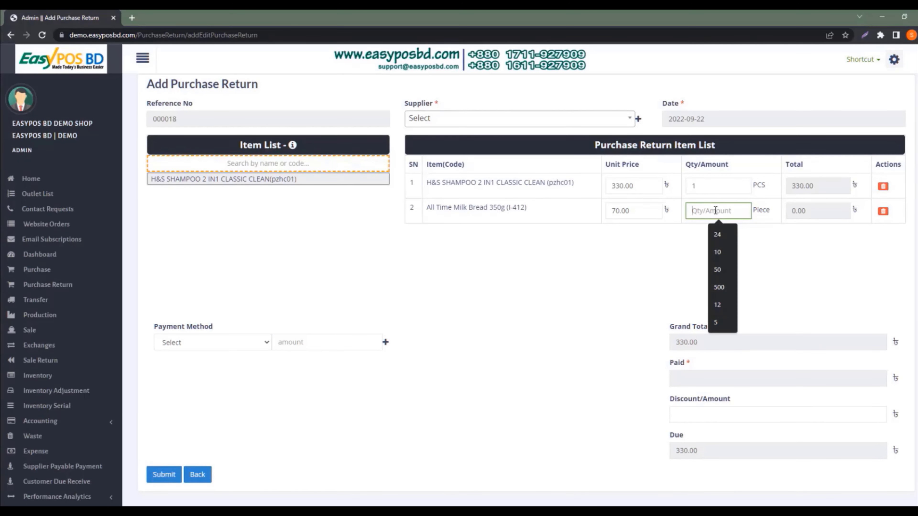
{"action": "type", "text": "2"}
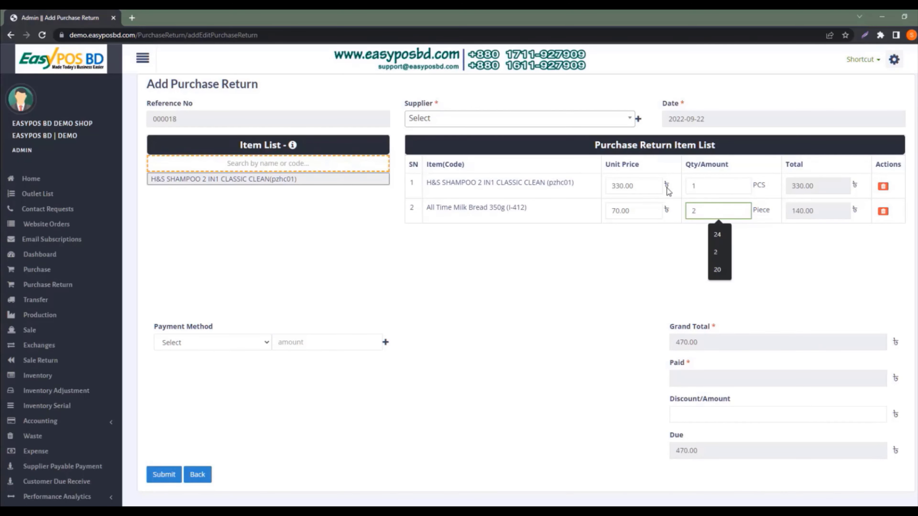
{"action": "left_click", "coordinate": [521, 125]}
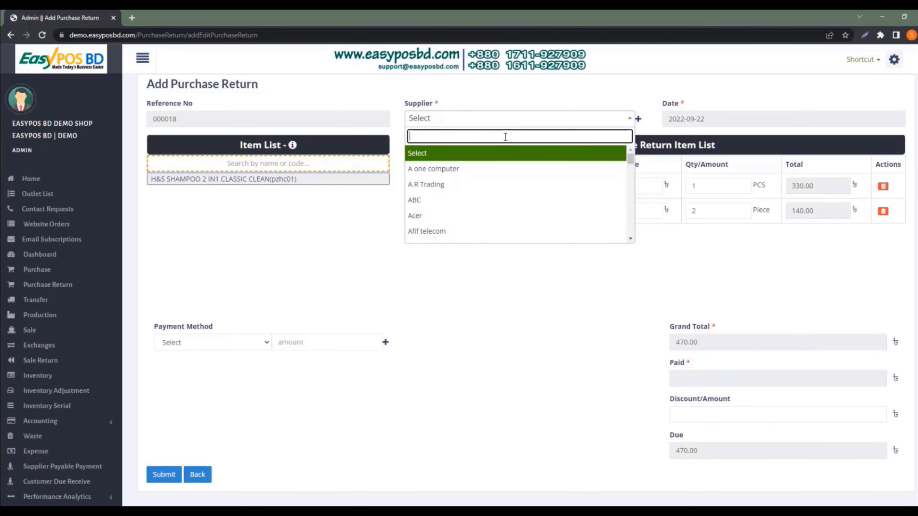
Choose GK TRADING as the supplier for the purchase return
{"action": "type", "text": "gk"}
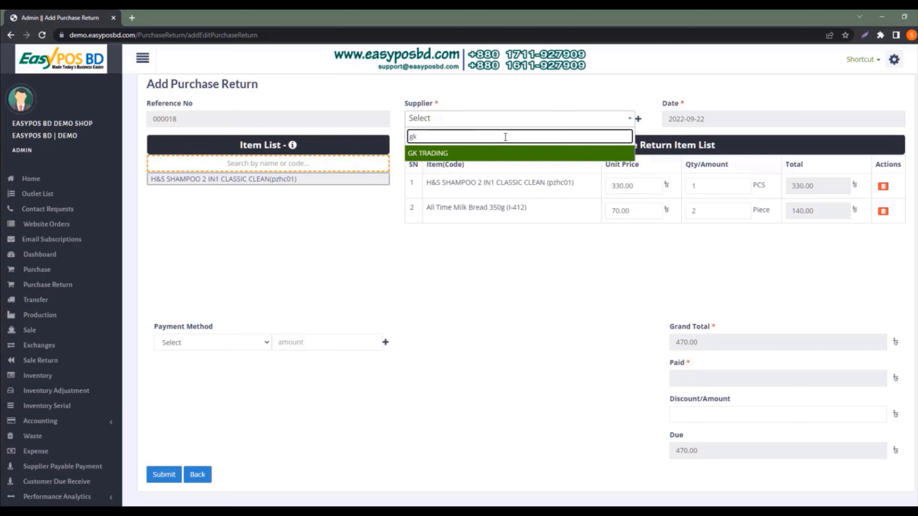
{"action": "left_click", "coordinate": [466, 154]}
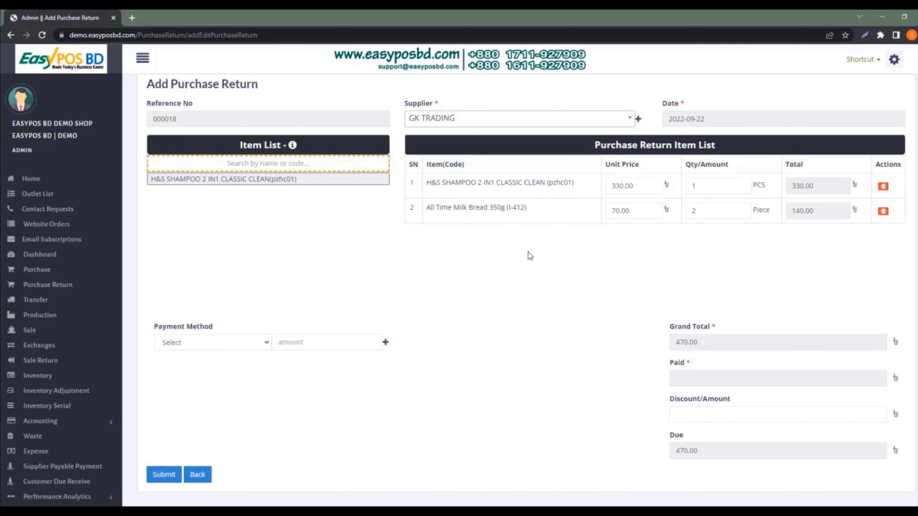
{"action": "scroll", "coordinate": [525, 262], "scroll_direction": "down", "scroll_amount": 2}
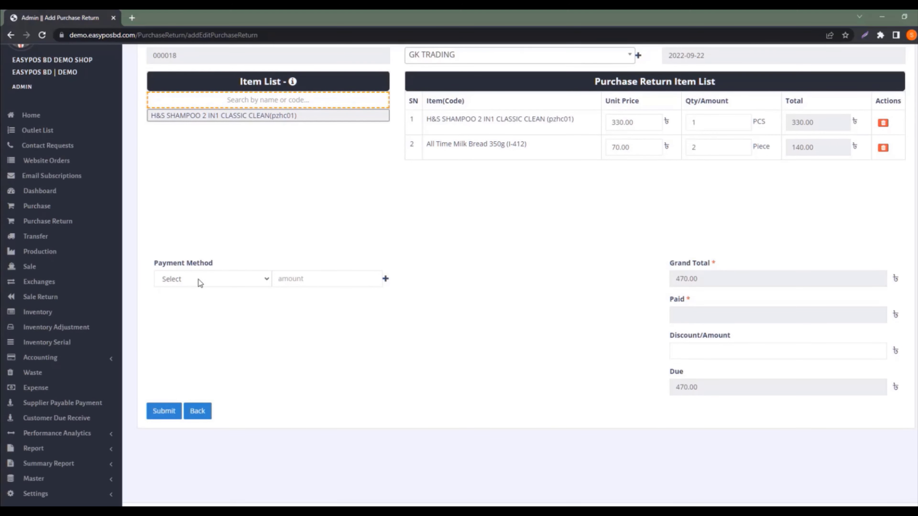
Pay 470 by Bkash so the full 470.00 is paid and nothing is due
{"action": "left_click", "coordinate": [219, 280]}
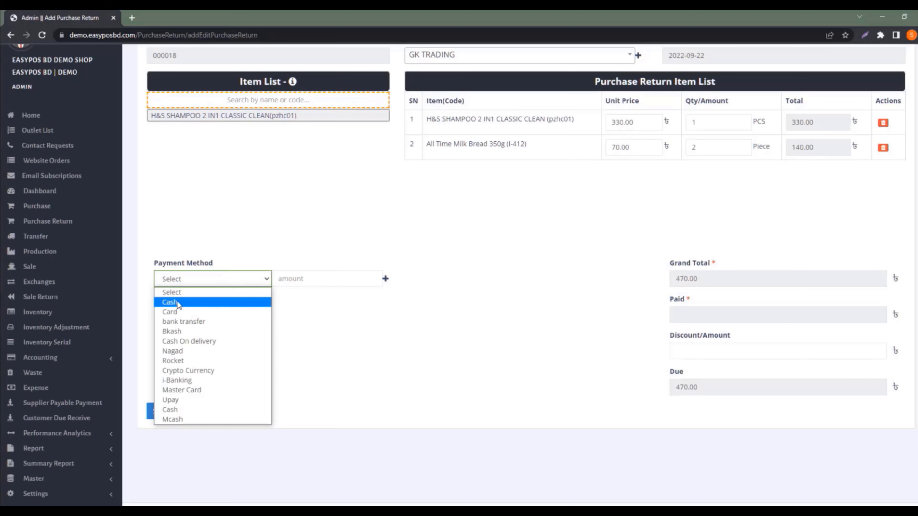
{"action": "left_click", "coordinate": [180, 334]}
{"action": "left_click", "coordinate": [332, 281]}
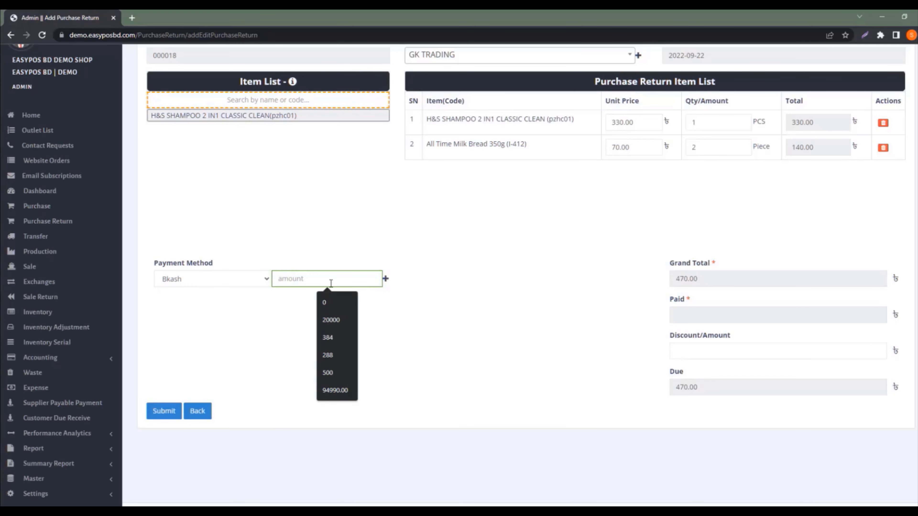
{"action": "type", "text": "470"}
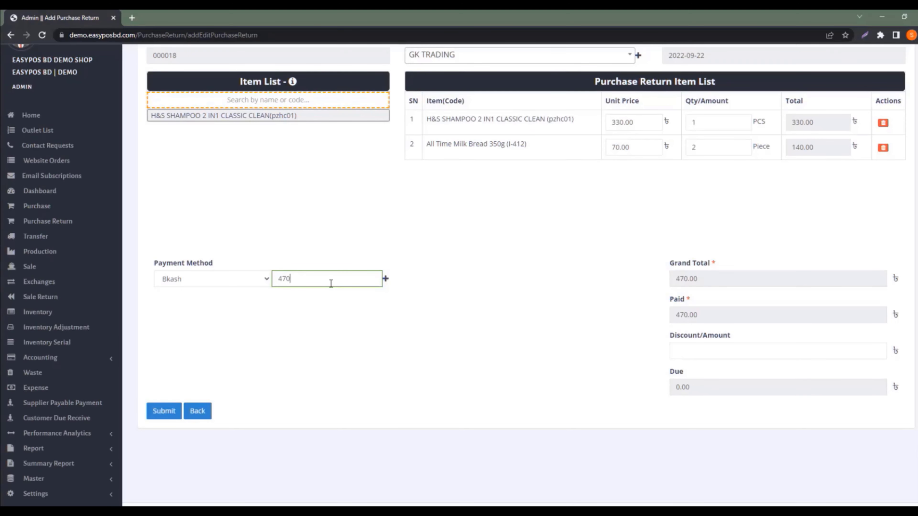
{"action": "key", "text": "BackSpace"}
{"action": "key", "text": "BackSpace"}
{"action": "key", "text": "BackSpace"}
{"action": "type", "text": "0"}
{"action": "left_click_drag", "start_coordinate": [702, 387], "coordinate": [670, 387]}
{"action": "left_click", "coordinate": [661, 391]}
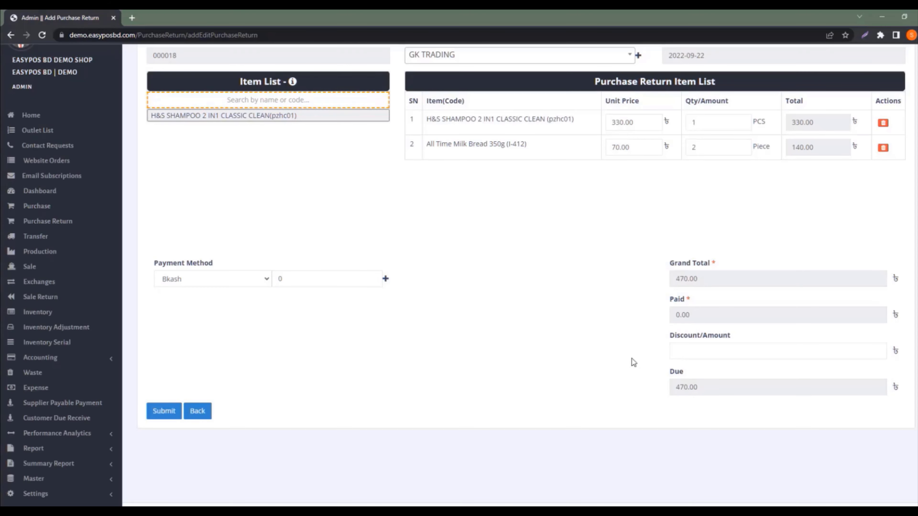
{"action": "left_click", "coordinate": [702, 387]}
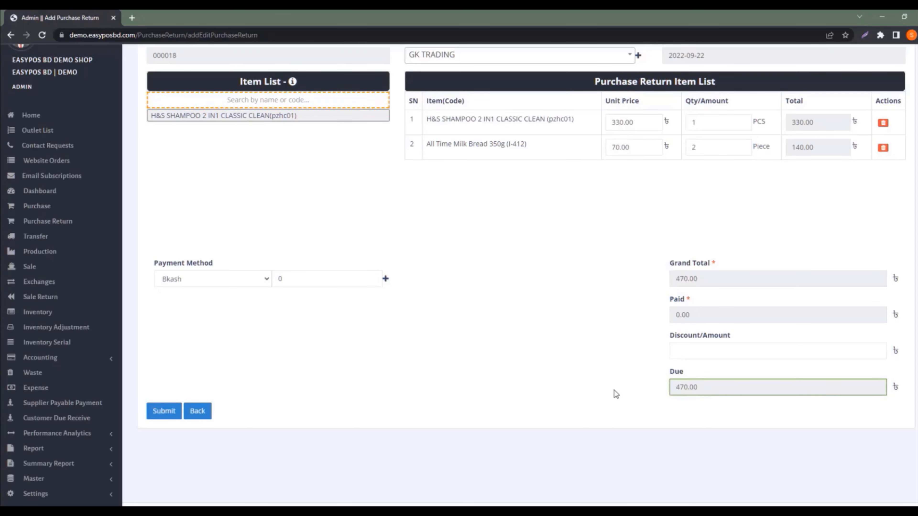
{"action": "left_click", "coordinate": [288, 280]}
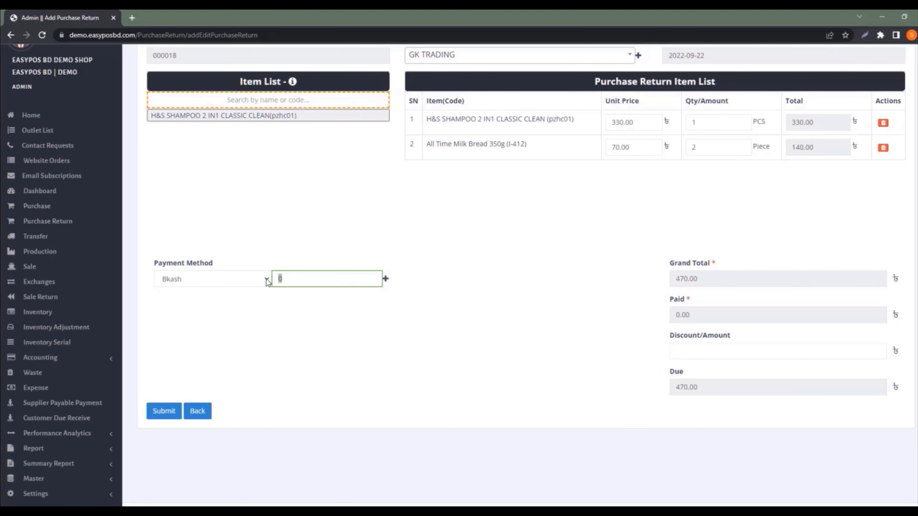
{"action": "type", "text": "470"}
Submit return 000018, enter EasyPOS BD Demo Shop and begin a new Add Sale
{"action": "left_click", "coordinate": [159, 412]}
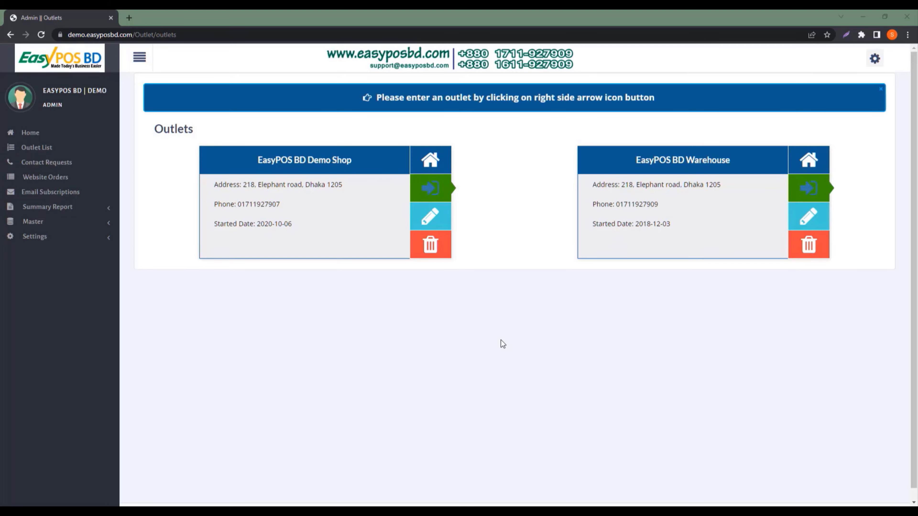
{"action": "left_click", "coordinate": [431, 196]}
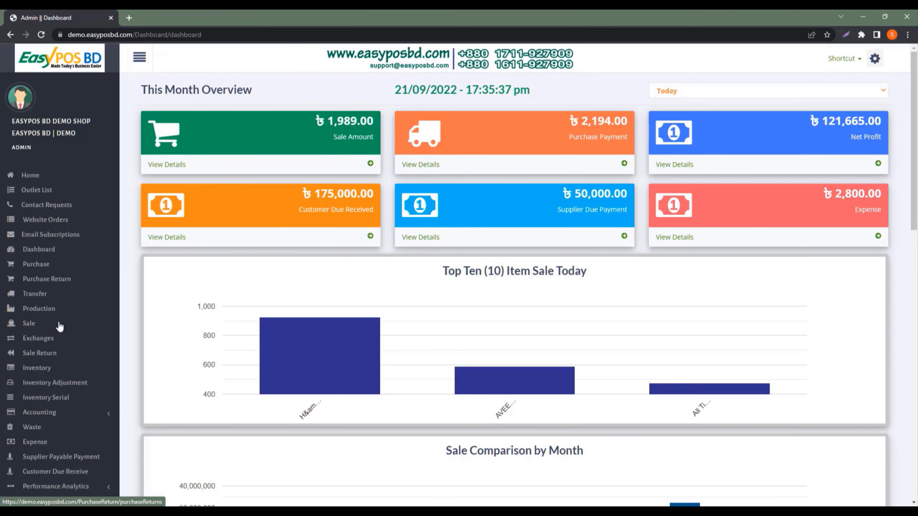
{"action": "left_click", "coordinate": [28, 327]}
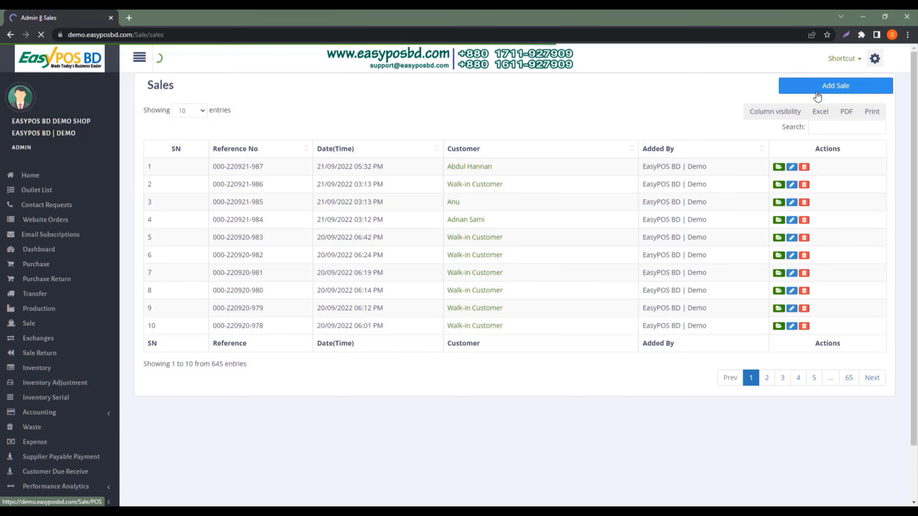
{"action": "left_click", "coordinate": [816, 93]}
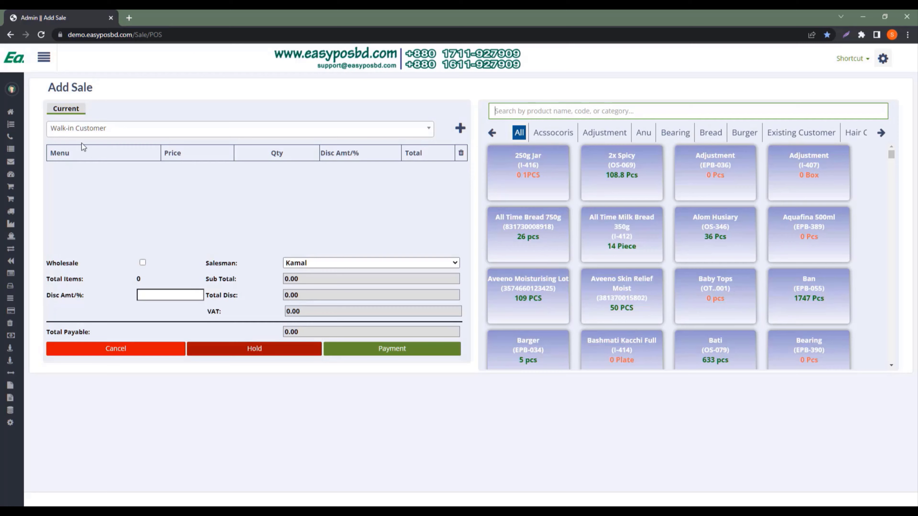
In the new-customer form, enter the customer's name and mobile number
{"action": "left_click", "coordinate": [101, 130]}
{"action": "left_click", "coordinate": [100, 129]}
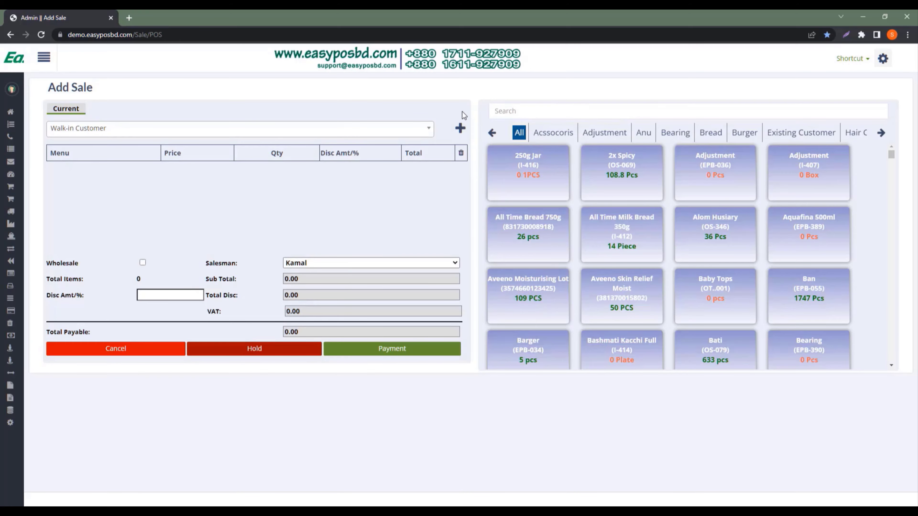
{"action": "left_click", "coordinate": [460, 129]}
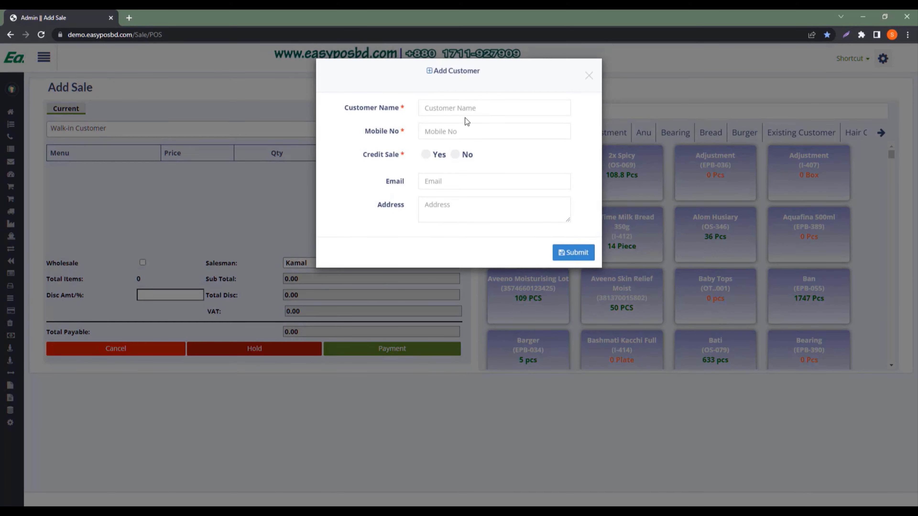
{"action": "left_click", "coordinate": [471, 111]}
{"action": "type", "text": "Mr. Hamid"}
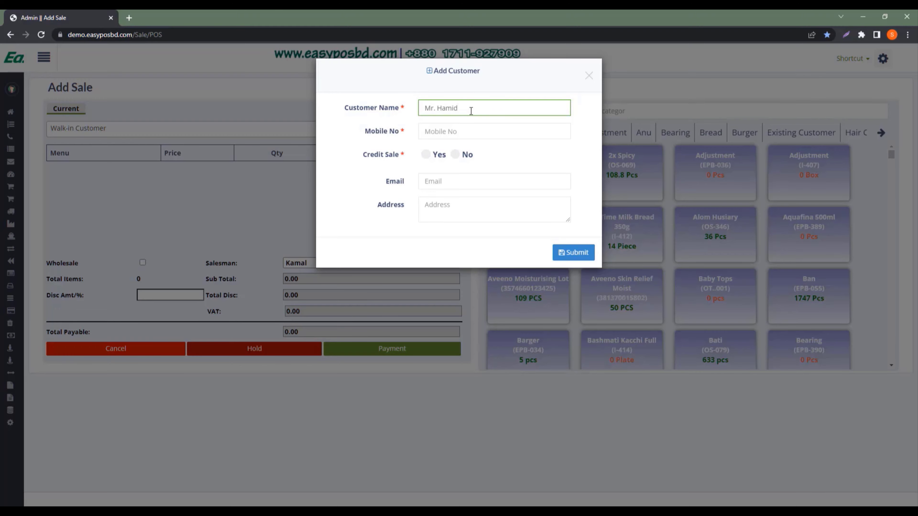
{"action": "left_click", "coordinate": [484, 125]}
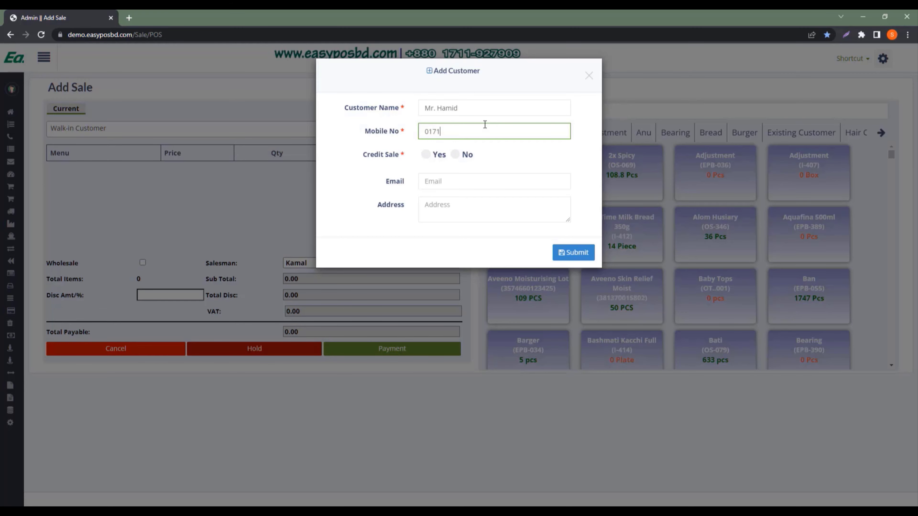
Set Credit Sale to Yes, save the customer and dismiss the confirmation alert
{"action": "left_click", "coordinate": [430, 158]}
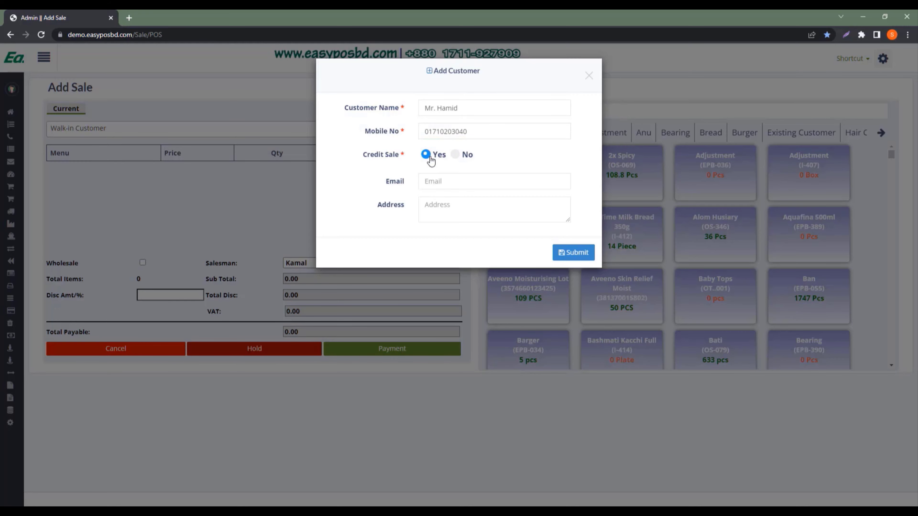
{"action": "left_click", "coordinate": [457, 156]}
{"action": "left_click", "coordinate": [435, 156]}
{"action": "left_click", "coordinate": [468, 175]}
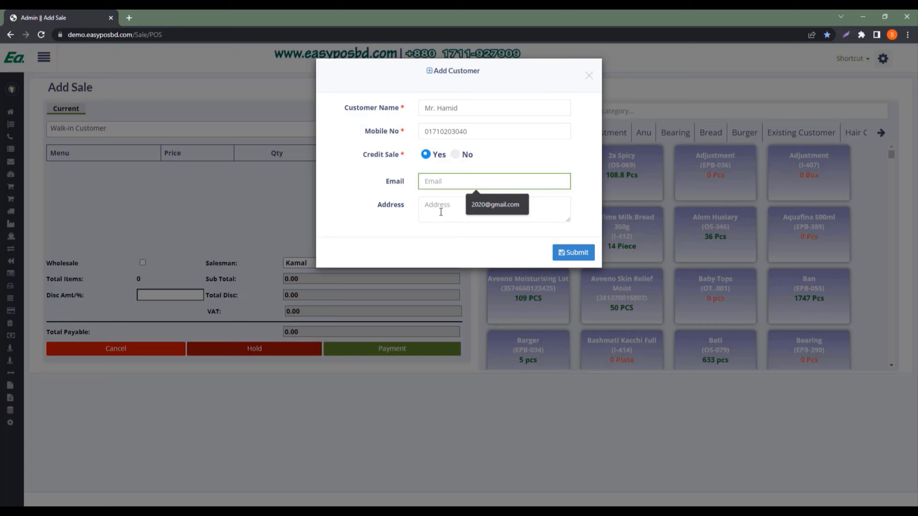
{"action": "left_click", "coordinate": [534, 217]}
{"action": "left_click", "coordinate": [570, 254]}
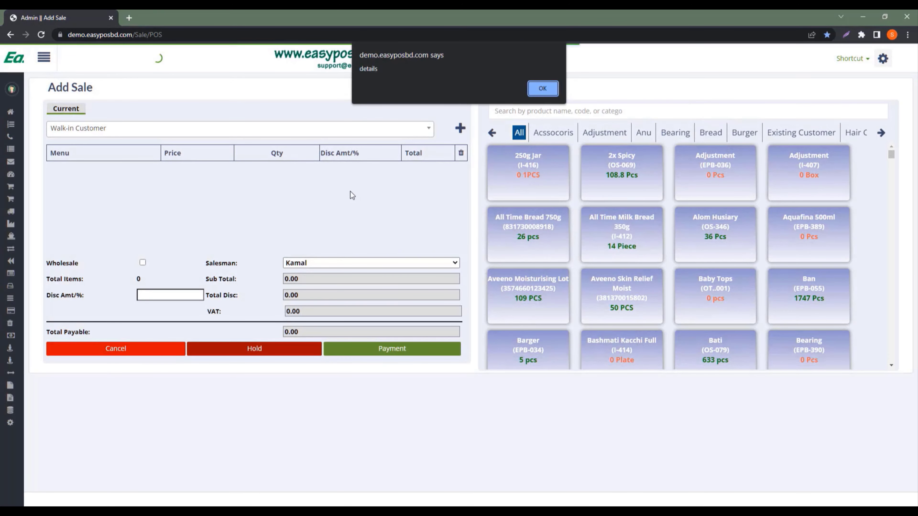
{"action": "left_click", "coordinate": [544, 91]}
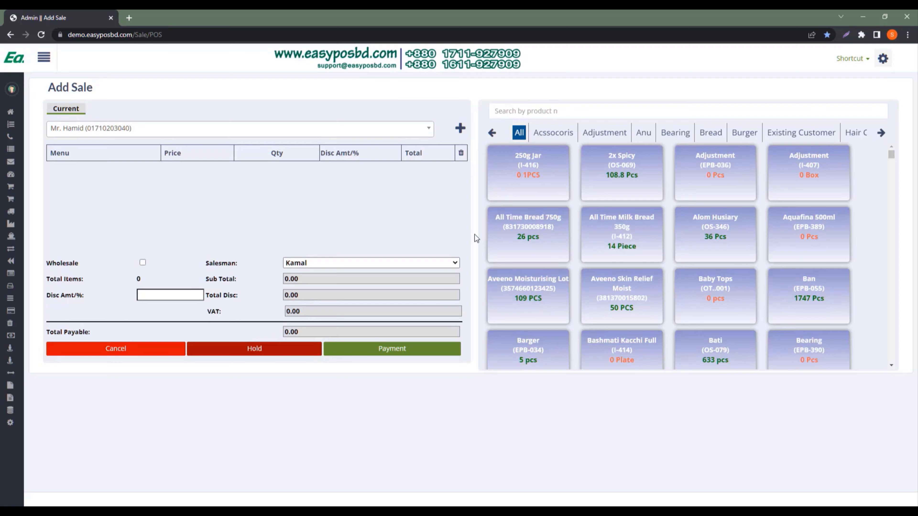
Add three All Time Milk Bread 350g and one Bati, giving a 1485.00 sub total
{"action": "double_click", "coordinate": [629, 238]}
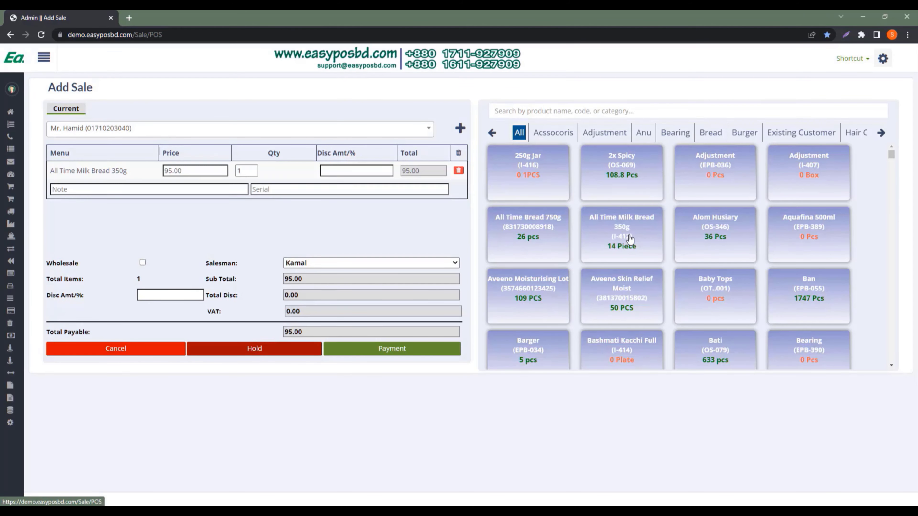
{"action": "left_click", "coordinate": [629, 238]}
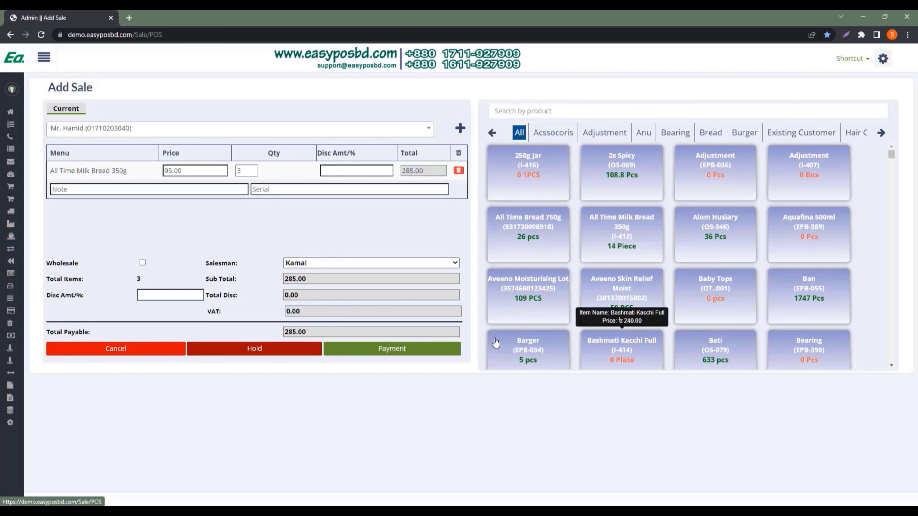
{"action": "left_click", "coordinate": [715, 351]}
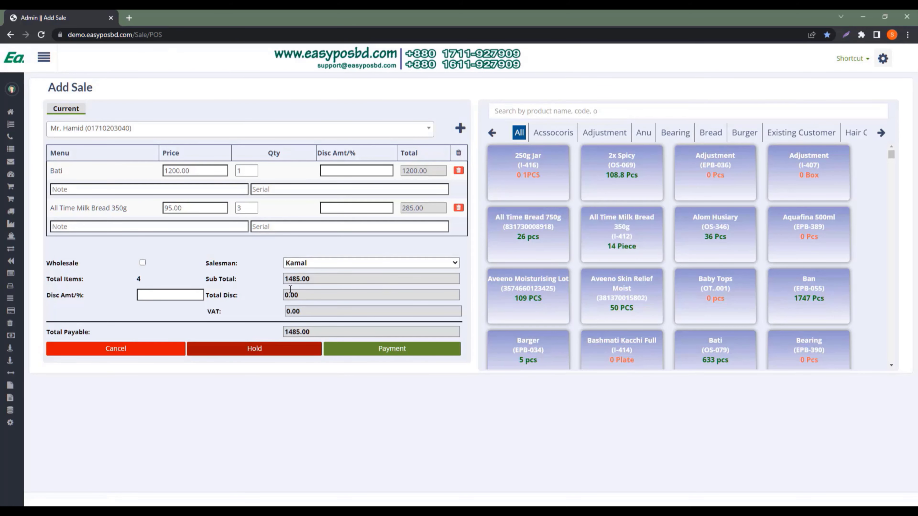
{"action": "double_click", "coordinate": [319, 279]}
{"action": "left_click_drag", "start_coordinate": [319, 279], "coordinate": [272, 283]}
Try a 50% discount on the sale, then remove it so no discount applies
{"action": "left_click", "coordinate": [158, 296]}
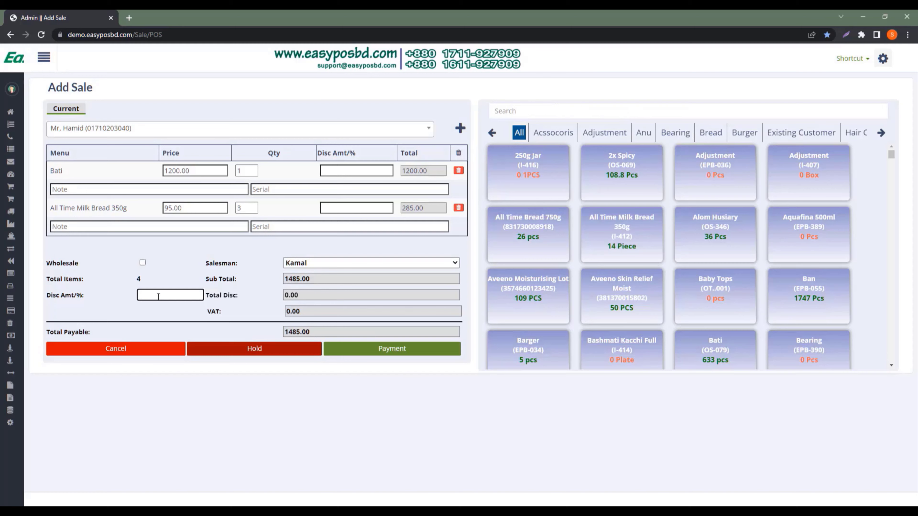
{"action": "type", "text": "50"}
{"action": "type", "text": "%"}
{"action": "left_click_drag", "start_coordinate": [155, 296], "coordinate": [102, 293]}
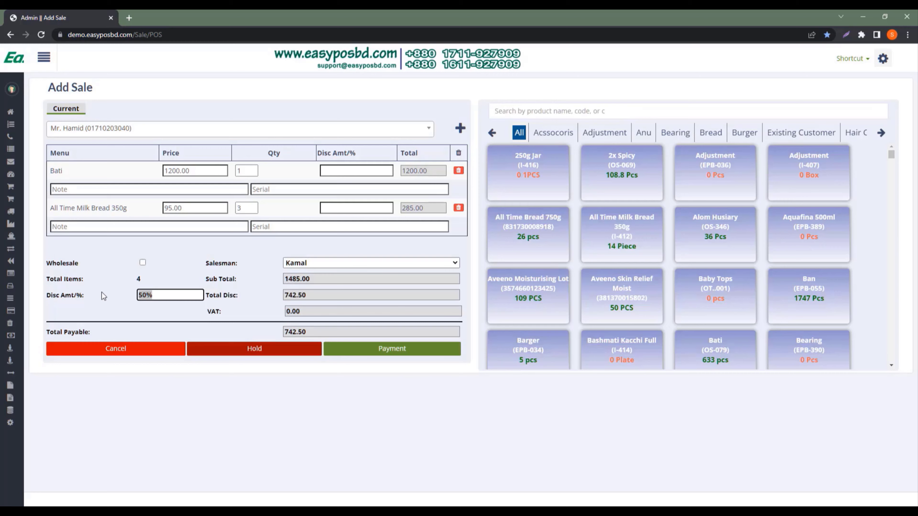
{"action": "key", "text": "BackSpace"}
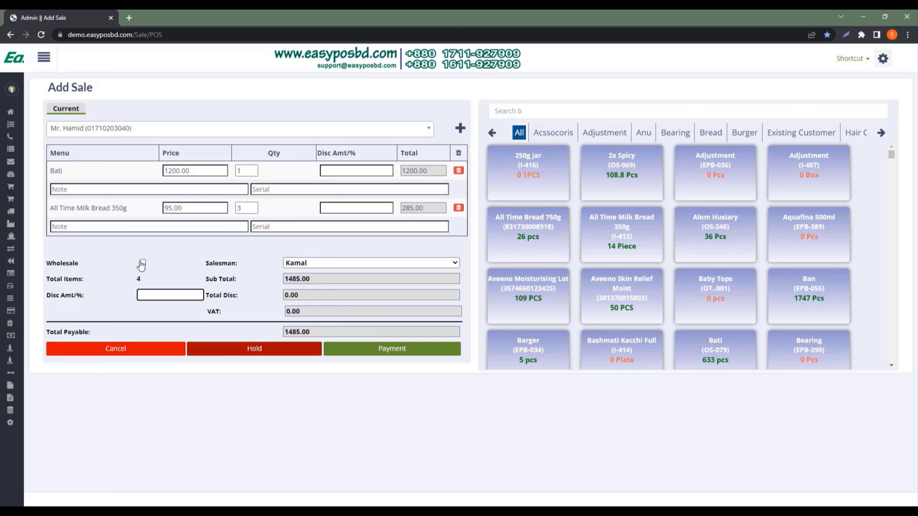
{"action": "left_click", "coordinate": [308, 263]}
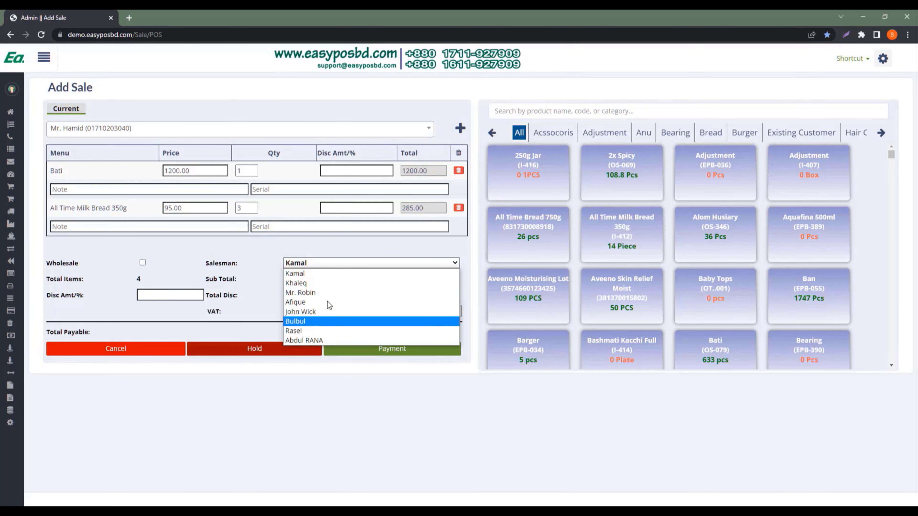
Pick a salesman, pay the full 1485 with no due date, and save the sale
{"action": "left_click", "coordinate": [327, 292]}
{"action": "left_click", "coordinate": [404, 351]}
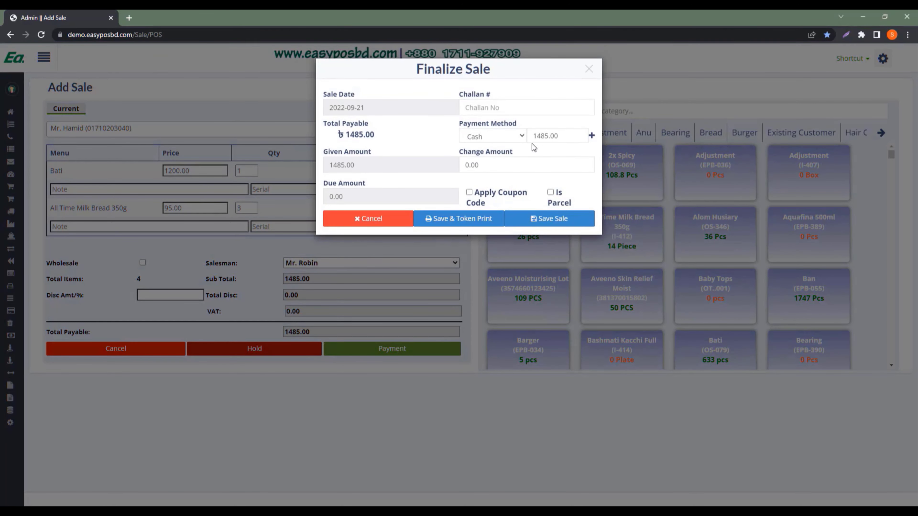
{"action": "left_click", "coordinate": [556, 139]}
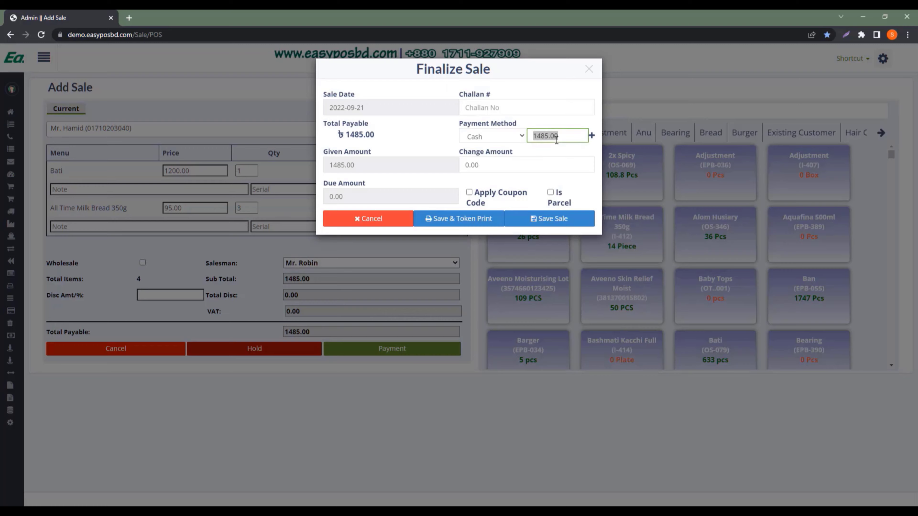
{"action": "left_click_drag", "start_coordinate": [560, 137], "coordinate": [547, 137]}
{"action": "type", "text": "0"}
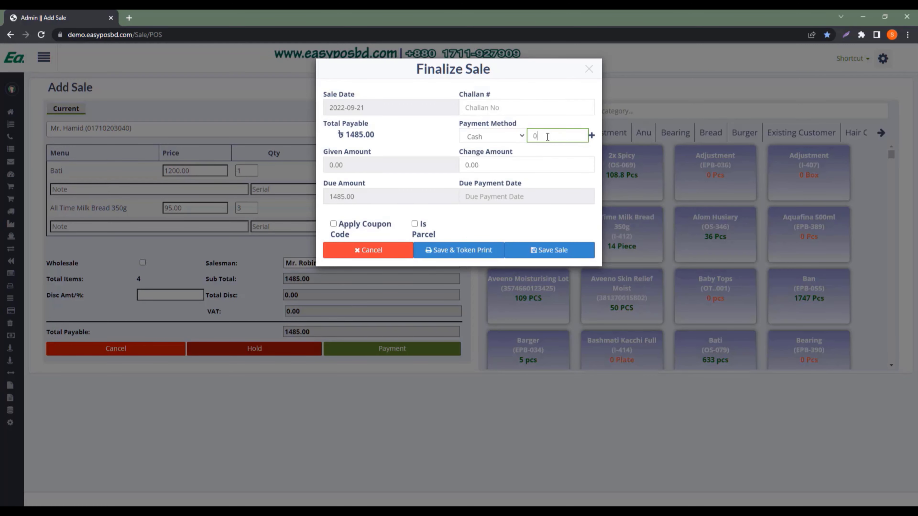
{"action": "left_click", "coordinate": [504, 197]}
{"action": "left_click", "coordinate": [582, 211]}
{"action": "left_click", "coordinate": [547, 136]}
{"action": "type", "text": "1485"}
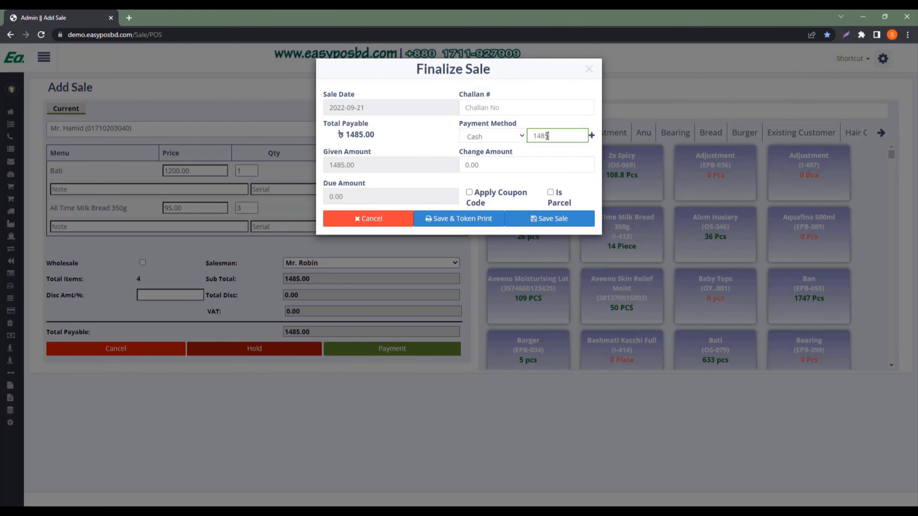
{"action": "left_click", "coordinate": [541, 220]}
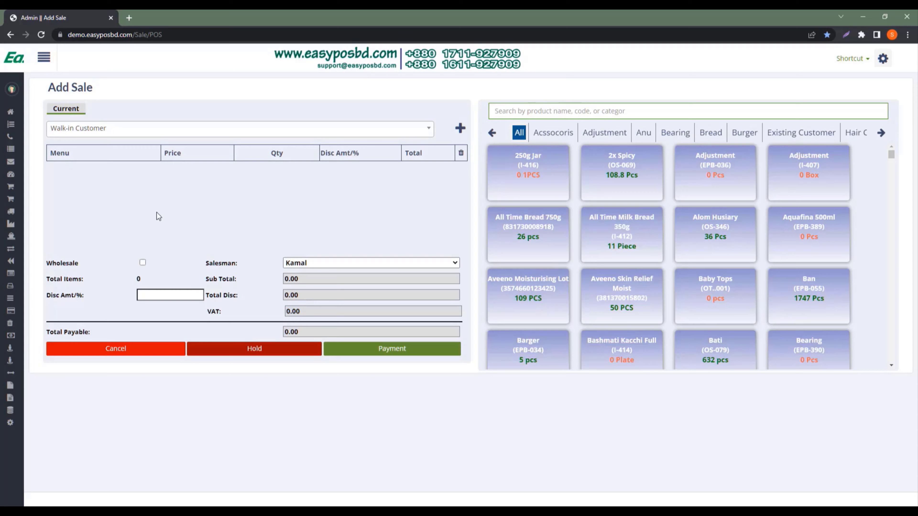
Open the Sales list and view the newest sale's invoice
{"action": "left_click", "coordinate": [44, 65]}
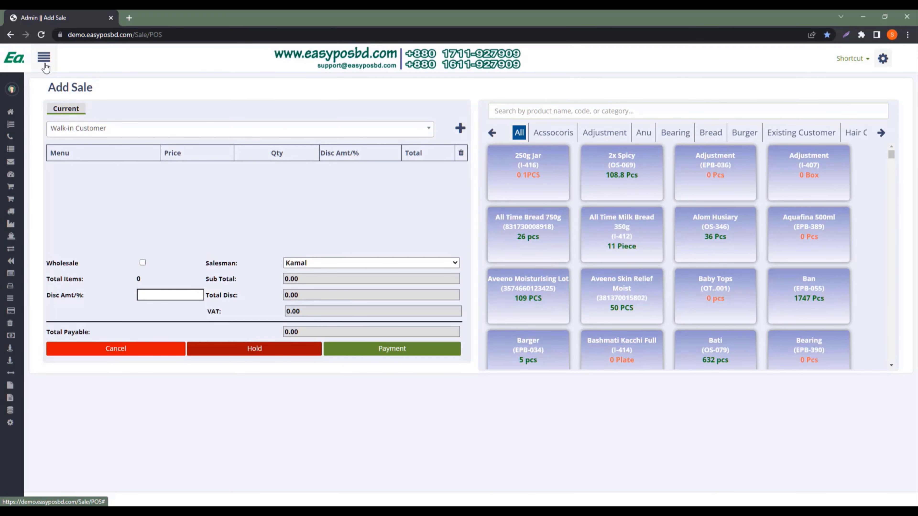
{"action": "left_click", "coordinate": [44, 65]}
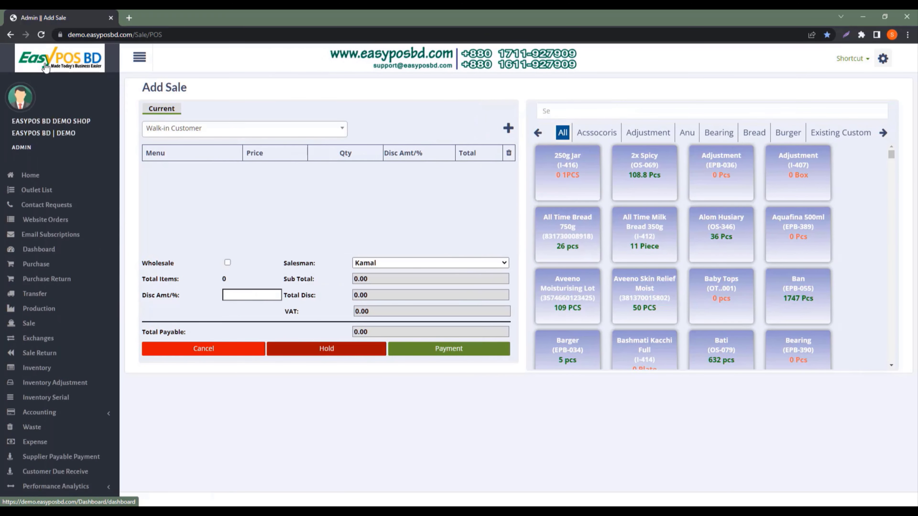
{"action": "left_click", "coordinate": [34, 324]}
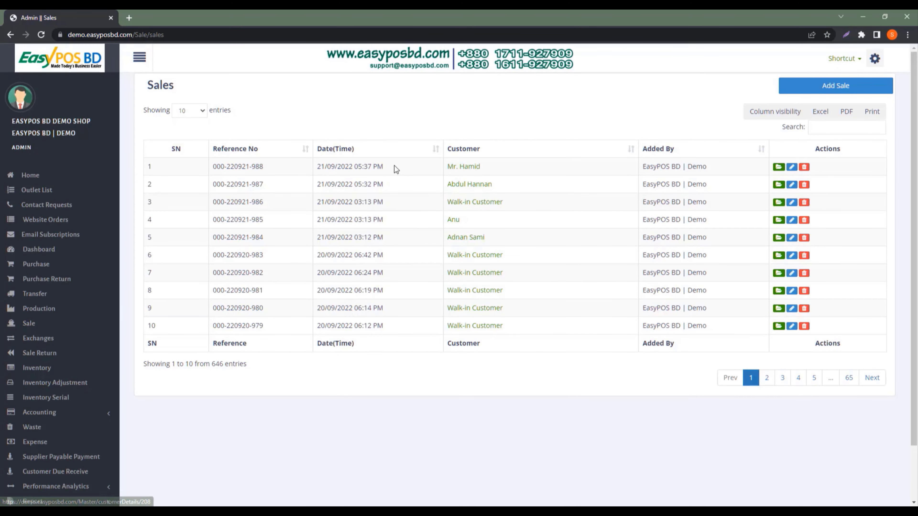
{"action": "left_click", "coordinate": [777, 170]}
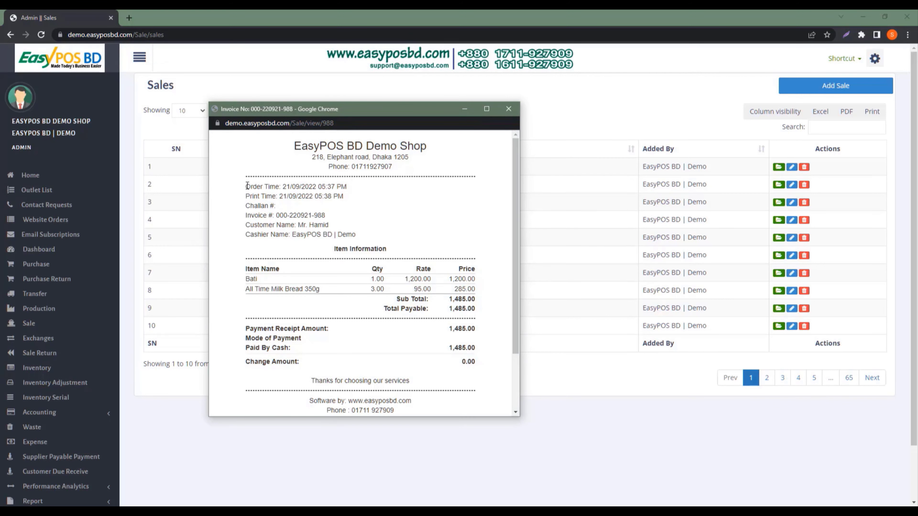
Copy the invoice number from the invoice and return to the sales list
{"action": "left_click_drag", "start_coordinate": [247, 185], "coordinate": [441, 351]}
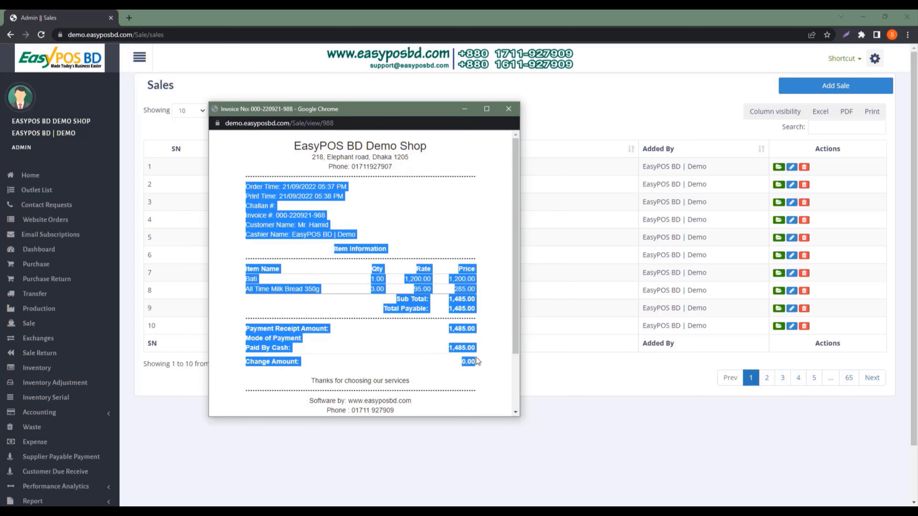
{"action": "left_click", "coordinate": [423, 323]}
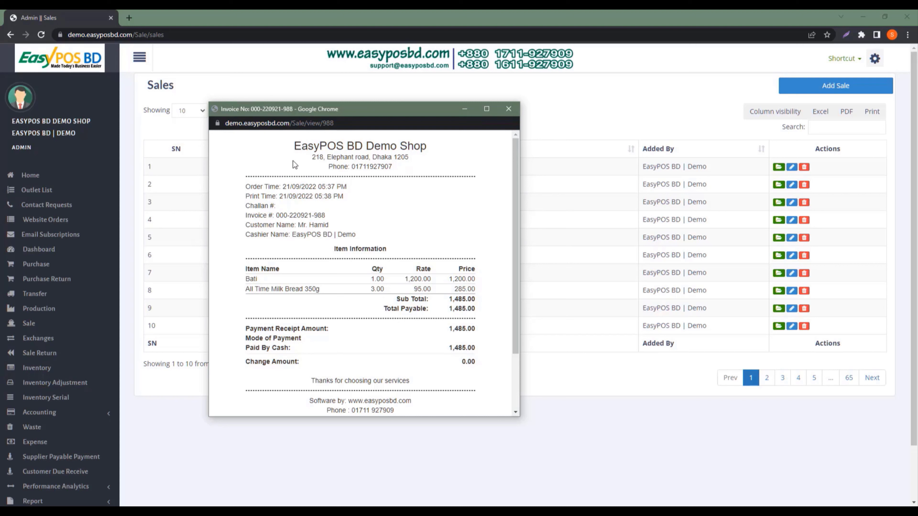
{"action": "left_click_drag", "start_coordinate": [296, 152], "coordinate": [432, 311]}
{"action": "left_click", "coordinate": [374, 265]}
{"action": "left_click_drag", "start_coordinate": [325, 215], "coordinate": [276, 216]}
{"action": "right_click", "coordinate": [280, 214]}
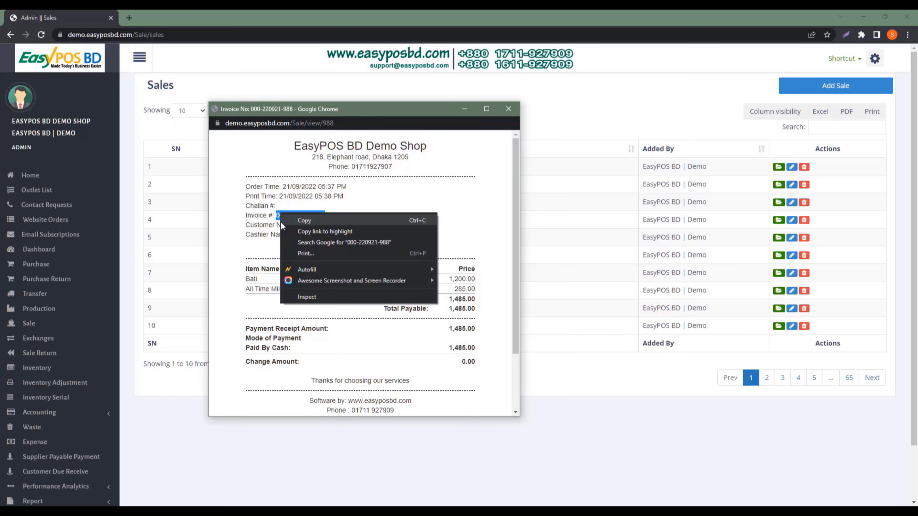
{"action": "left_click", "coordinate": [329, 221]}
{"action": "left_click", "coordinate": [177, 207]}
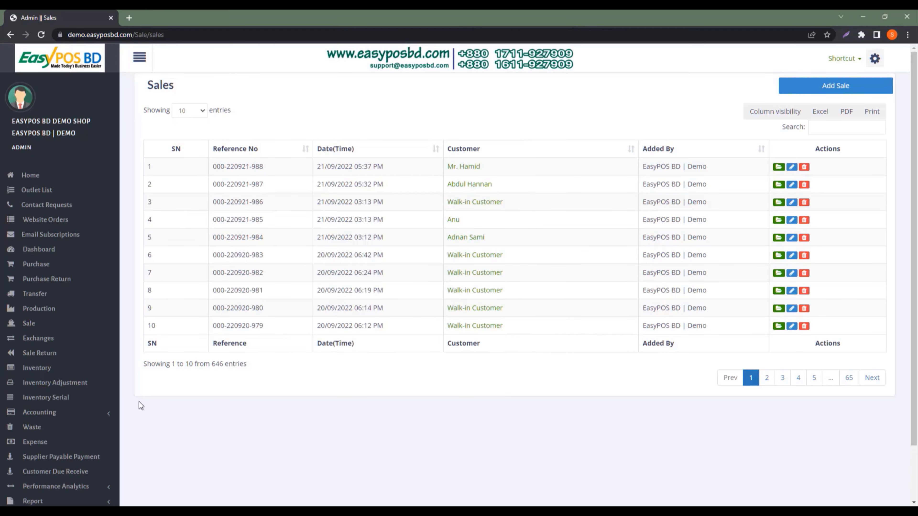
Start a new sale return and load the newest sale using the pasted invoice number
{"action": "left_click", "coordinate": [39, 353]}
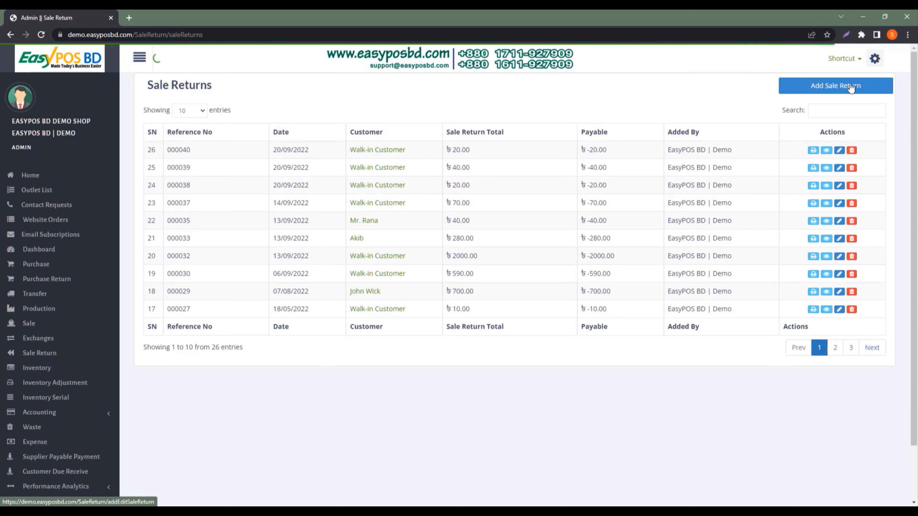
{"action": "left_click", "coordinate": [852, 86]}
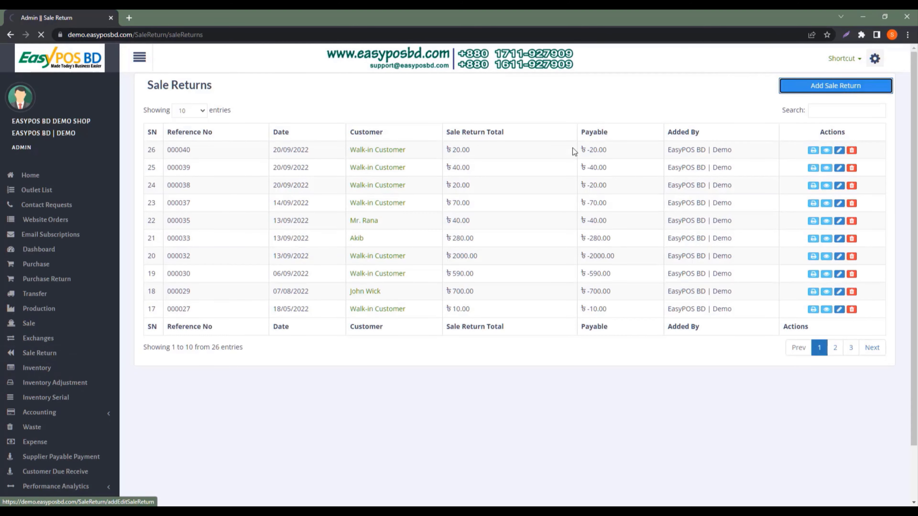
{"action": "left_click", "coordinate": [320, 115]}
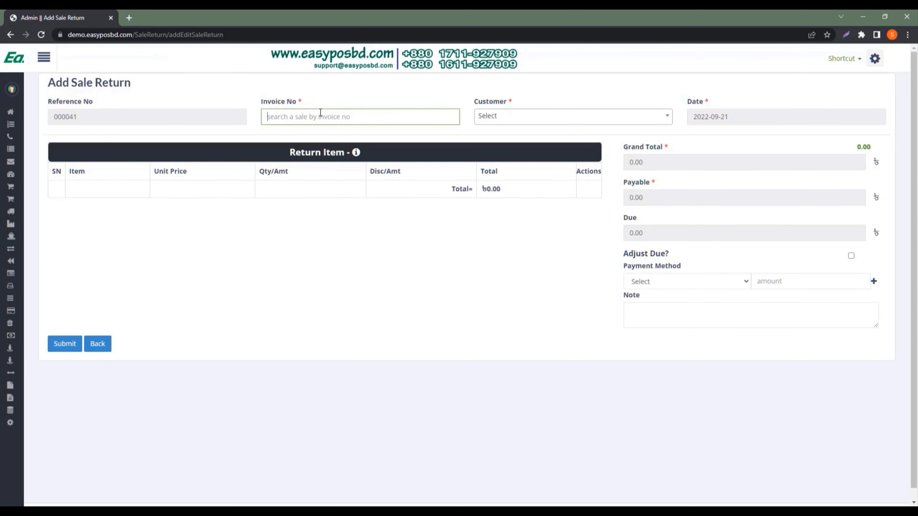
{"action": "right_click", "coordinate": [320, 115]}
{"action": "left_click", "coordinate": [368, 187]}
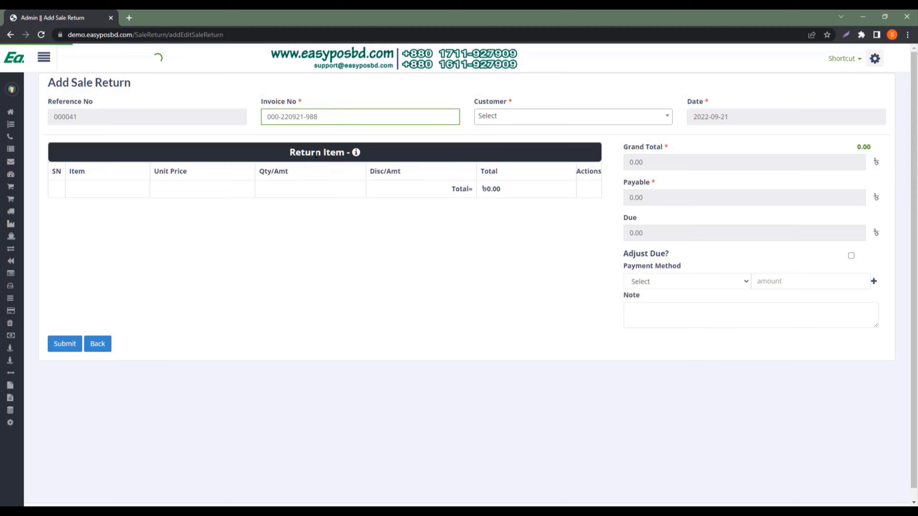
{"action": "left_click", "coordinate": [307, 133]}
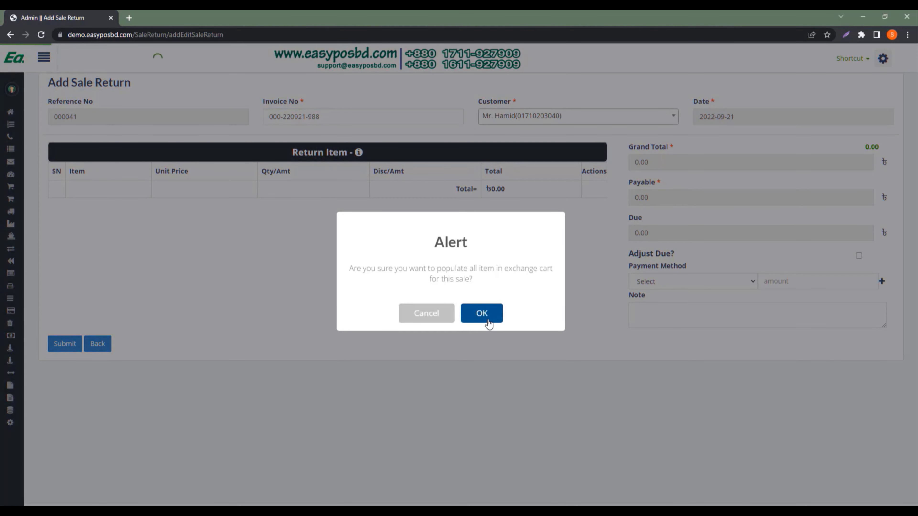
{"action": "left_click", "coordinate": [481, 313]}
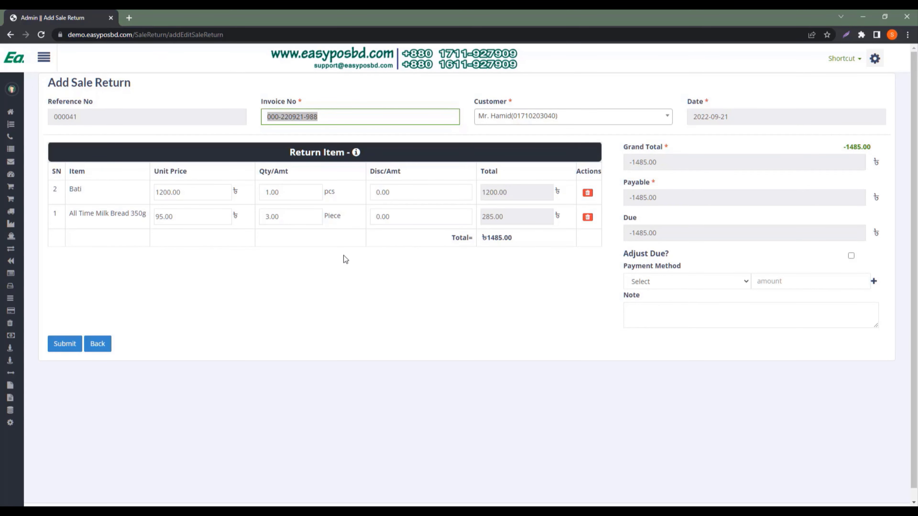
Set the return quantities to 0 Bati and 1 All Time Milk Bread 350g
{"action": "left_click", "coordinate": [286, 191]}
{"action": "type", "text": "0"}
{"action": "left_click", "coordinate": [288, 246]}
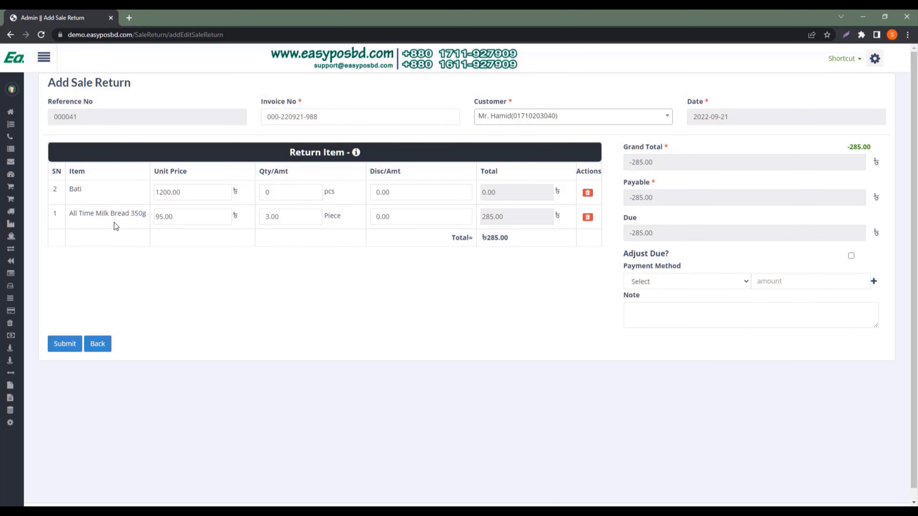
{"action": "left_click", "coordinate": [294, 218]}
{"action": "type", "text": "1"}
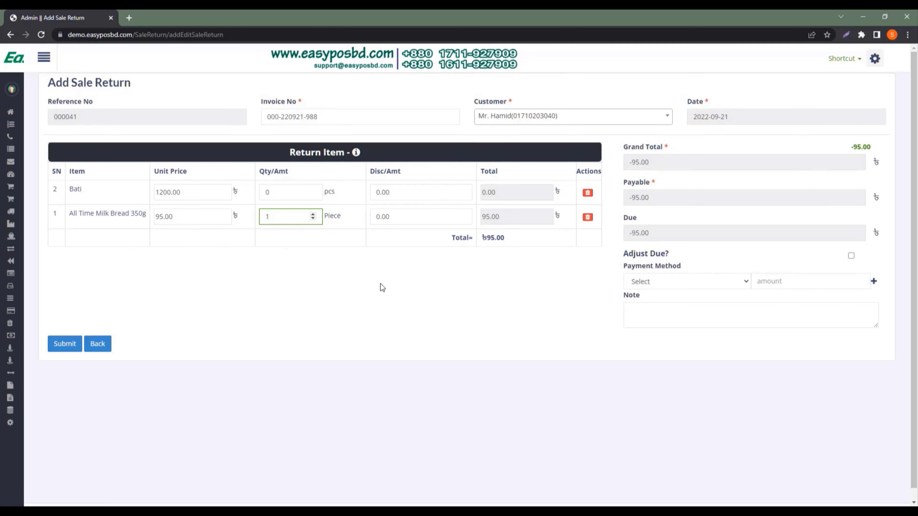
{"action": "left_click", "coordinate": [402, 287]}
Refund 95 in Cash and submit the sale return
{"action": "double_click", "coordinate": [650, 233]}
{"action": "left_click", "coordinate": [637, 255]}
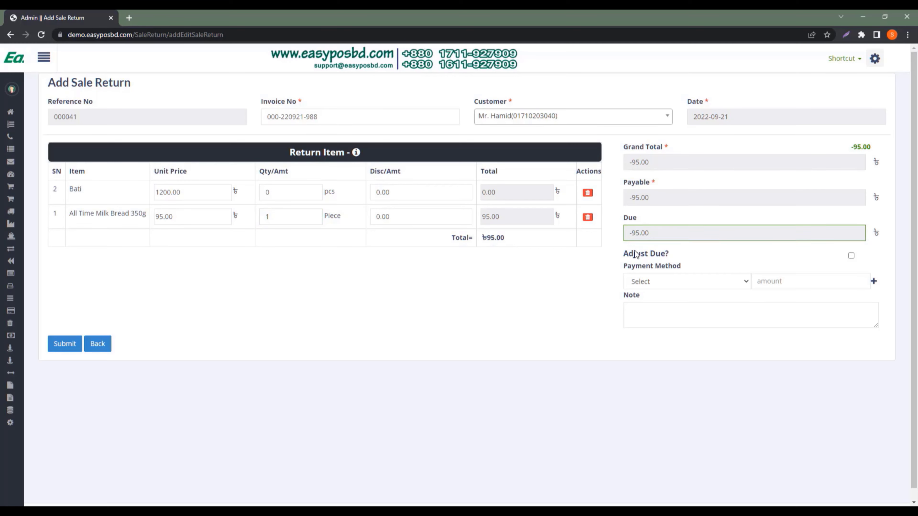
{"action": "left_click", "coordinate": [646, 235]}
{"action": "left_click", "coordinate": [691, 255]}
{"action": "left_click", "coordinate": [781, 282]}
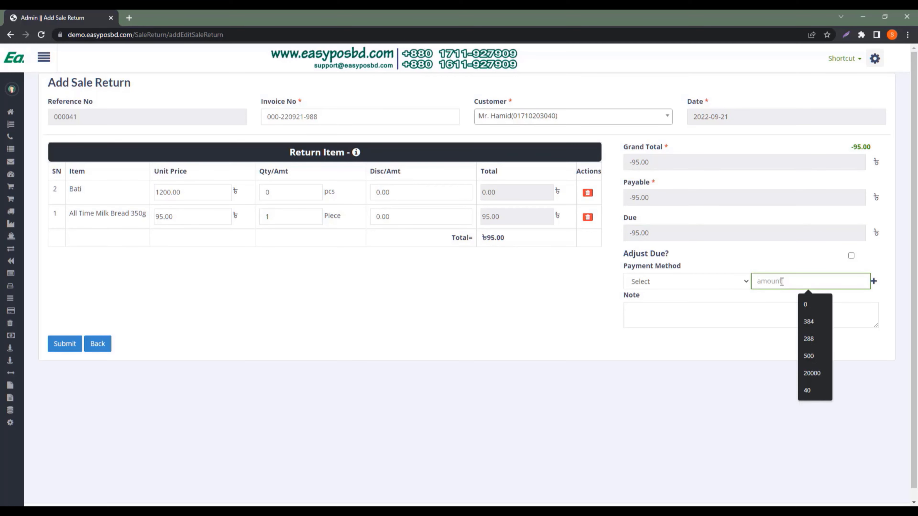
{"action": "type", "text": "95"}
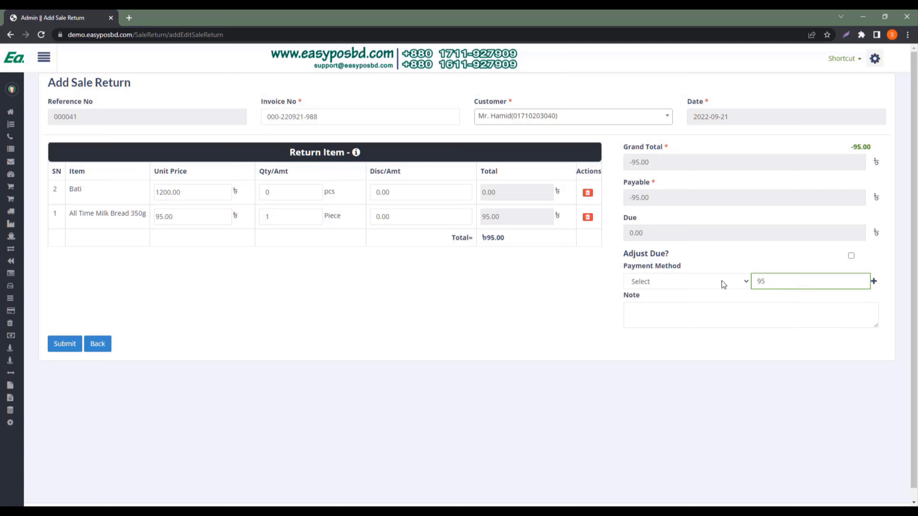
{"action": "left_click", "coordinate": [708, 282]}
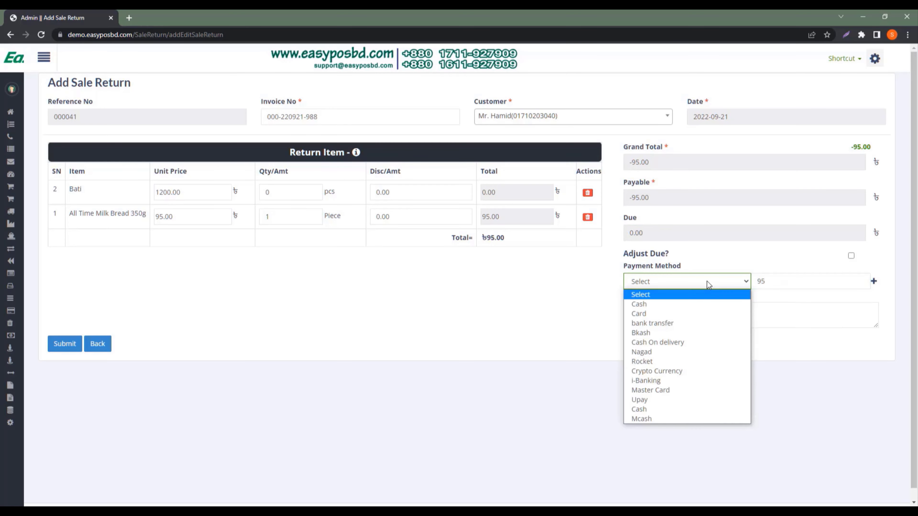
{"action": "left_click", "coordinate": [666, 305]}
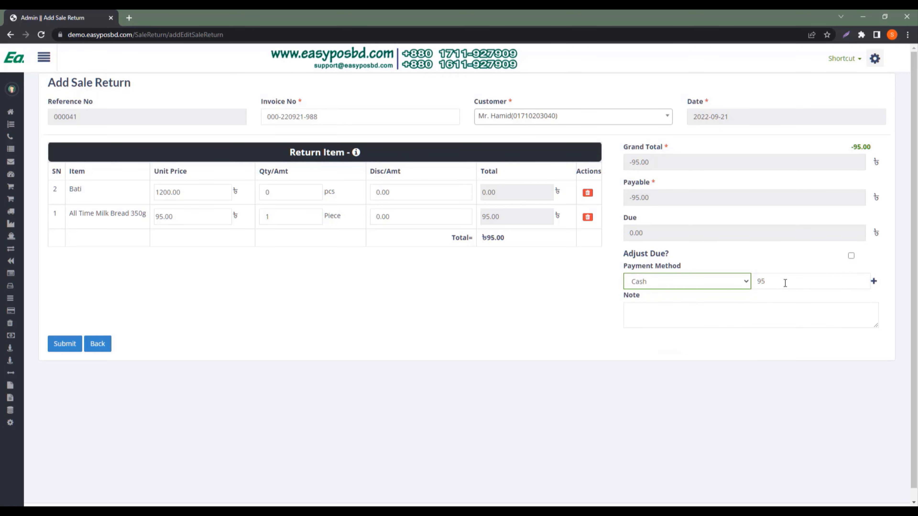
{"action": "left_click", "coordinate": [607, 284]}
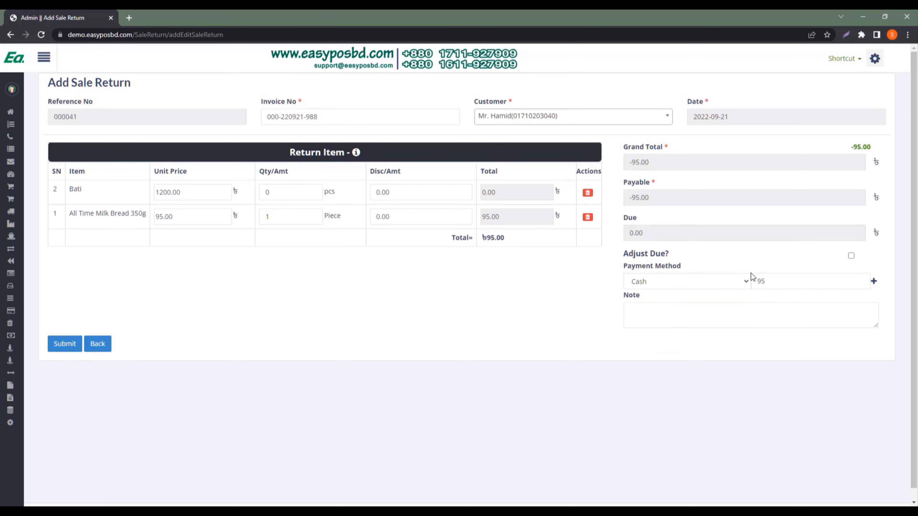
{"action": "left_click", "coordinate": [62, 346]}
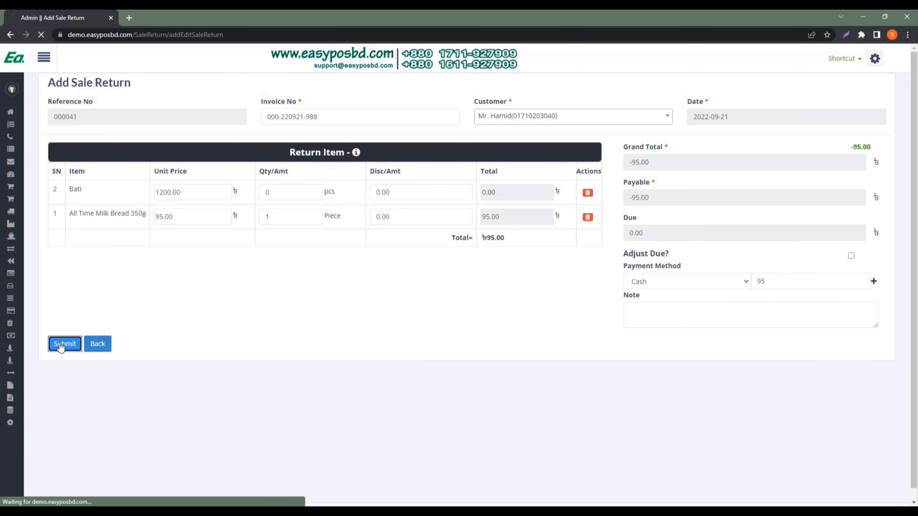